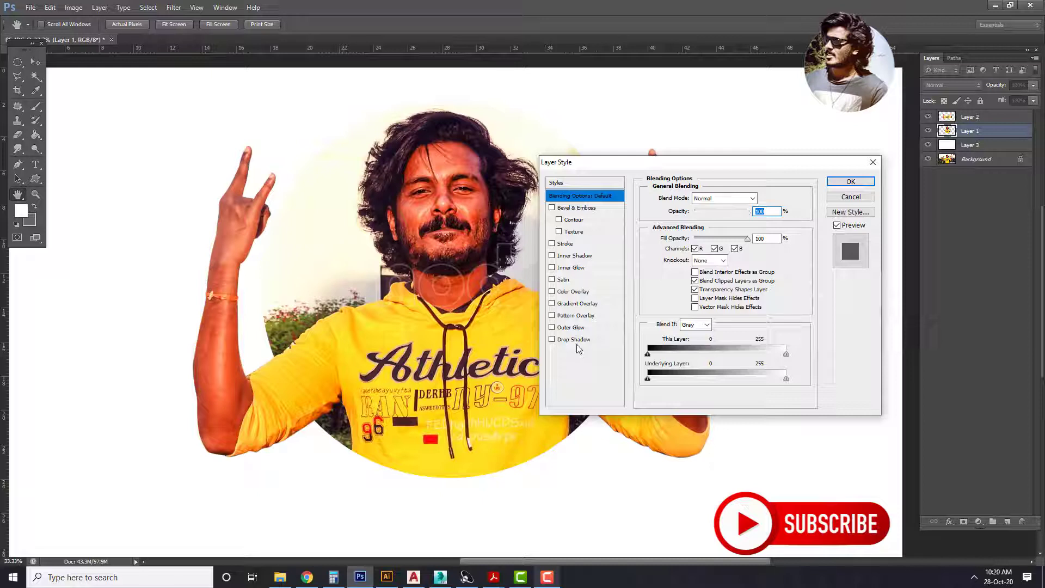
# Step: Add a drop shadow to the circular Layer 1 with an increased size and a reduced opacity
pyautogui.click(575, 340)
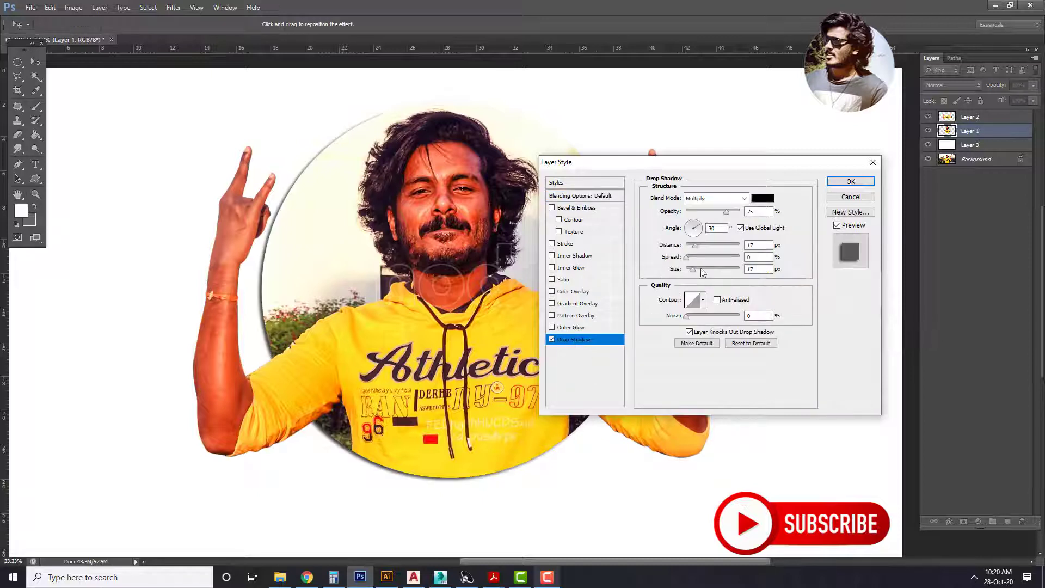
pyautogui.moveTo(701, 268); pyautogui.dragTo(704, 268)
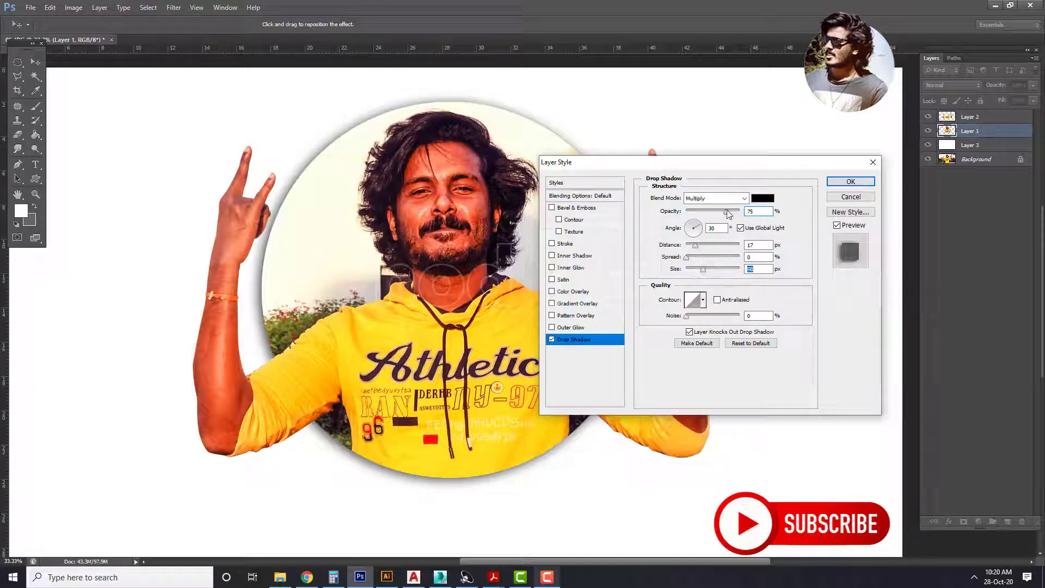
pyautogui.moveTo(729, 213); pyautogui.dragTo(703, 223)
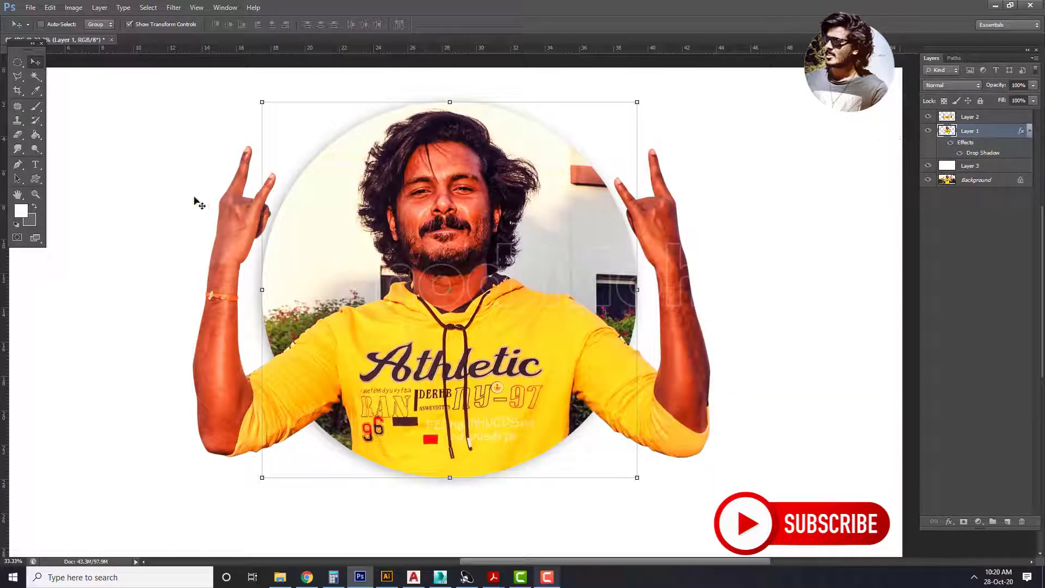
# Step: Examine the hoodie's neckline and shoulder edge up close with the Pen tool active
pyautogui.click(35, 195)
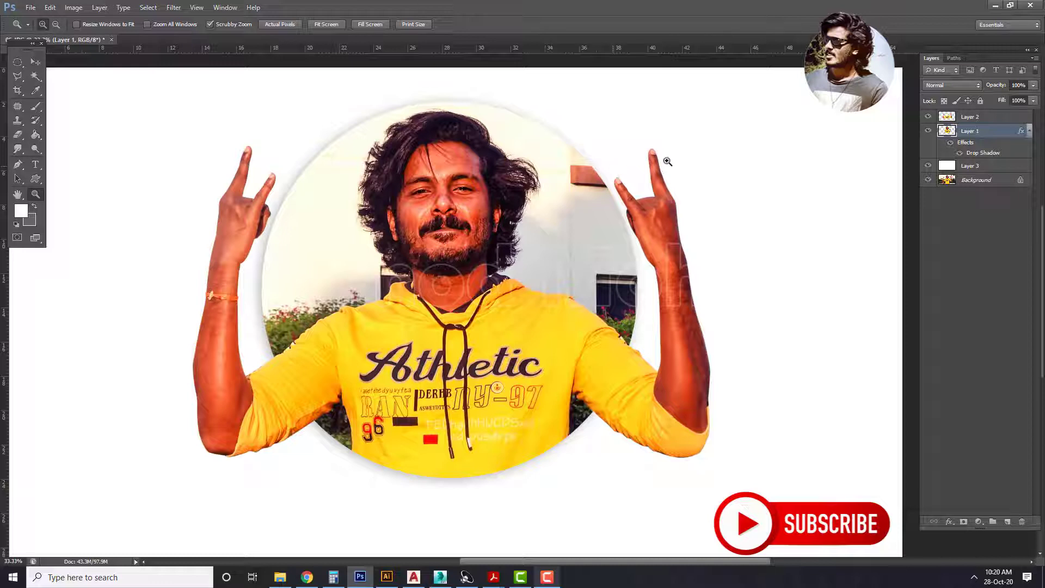
pyautogui.click(17, 165)
pyautogui.click(17, 165)
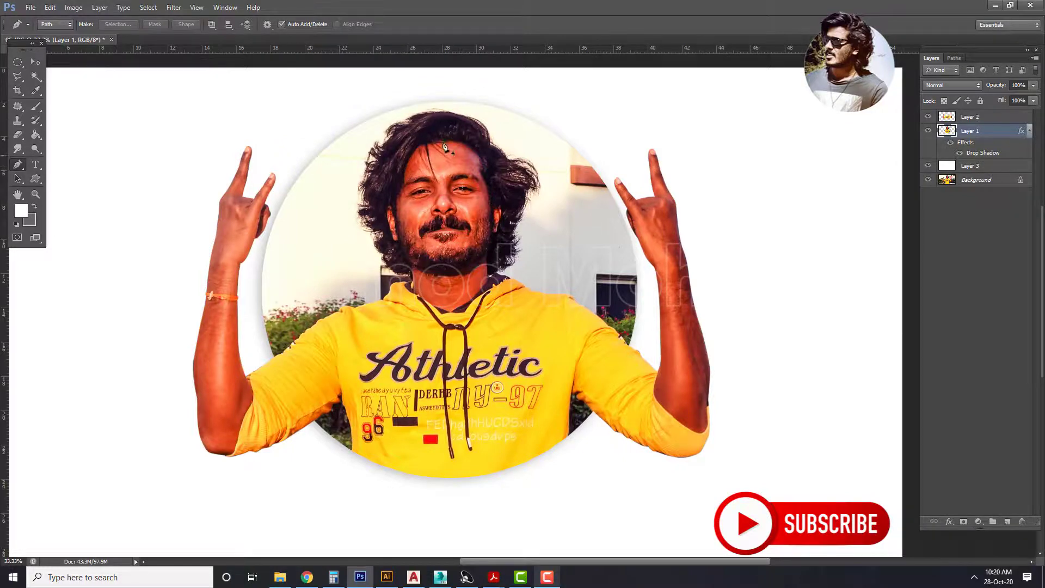
pyautogui.hotkey('ctrl', '+')
pyautogui.hotkey('ctrl', '+')
pyautogui.hotkey('ctrl', '+')
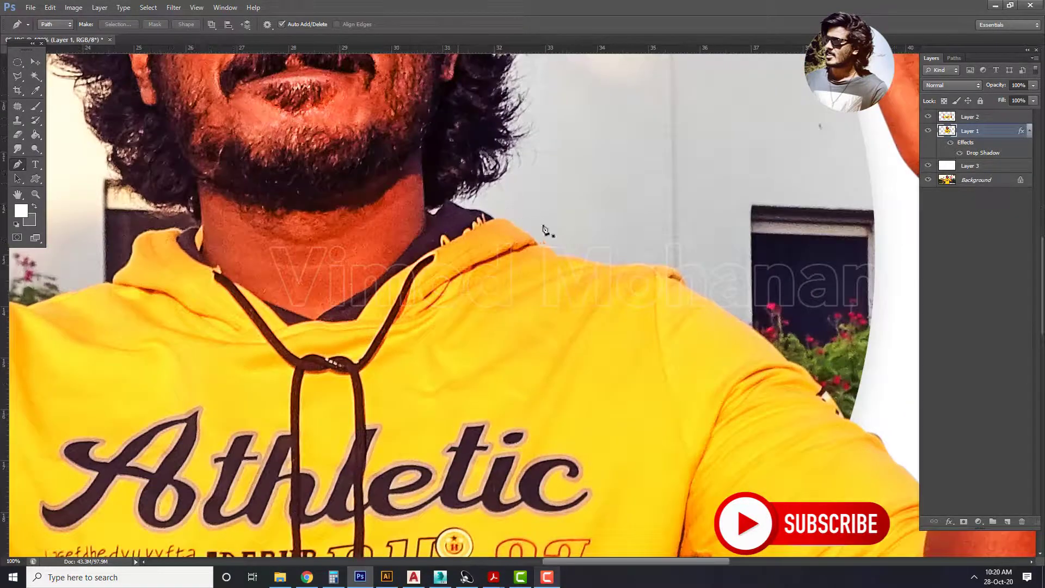
pyautogui.hotkey('ctrl', '+')
pyautogui.hotkey('ctrl', '+')
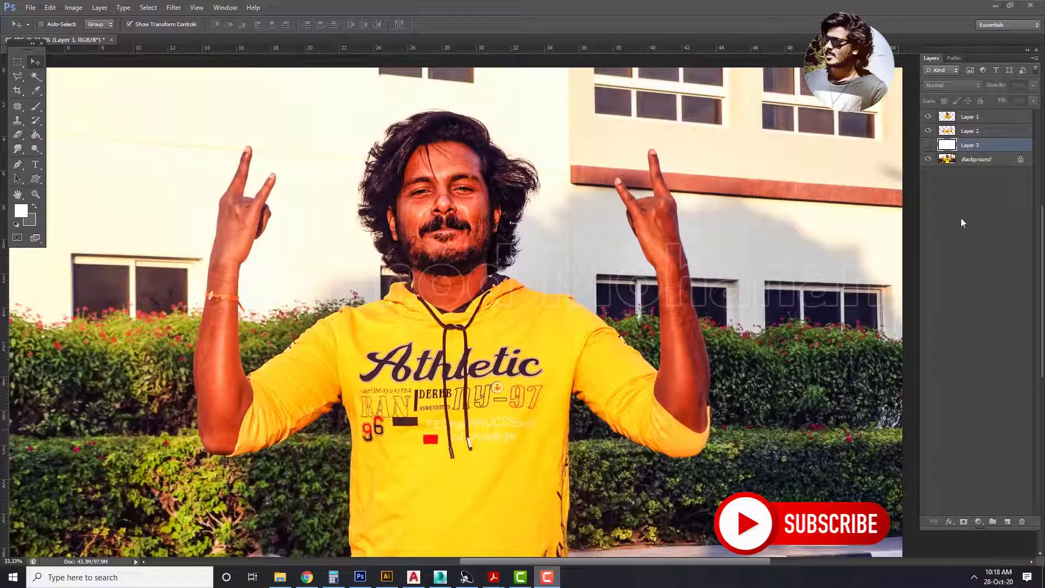
# Step: Hide Layer 1 and Layer 2 and select the Background layer
pyautogui.click(928, 130)
pyautogui.click(928, 117)
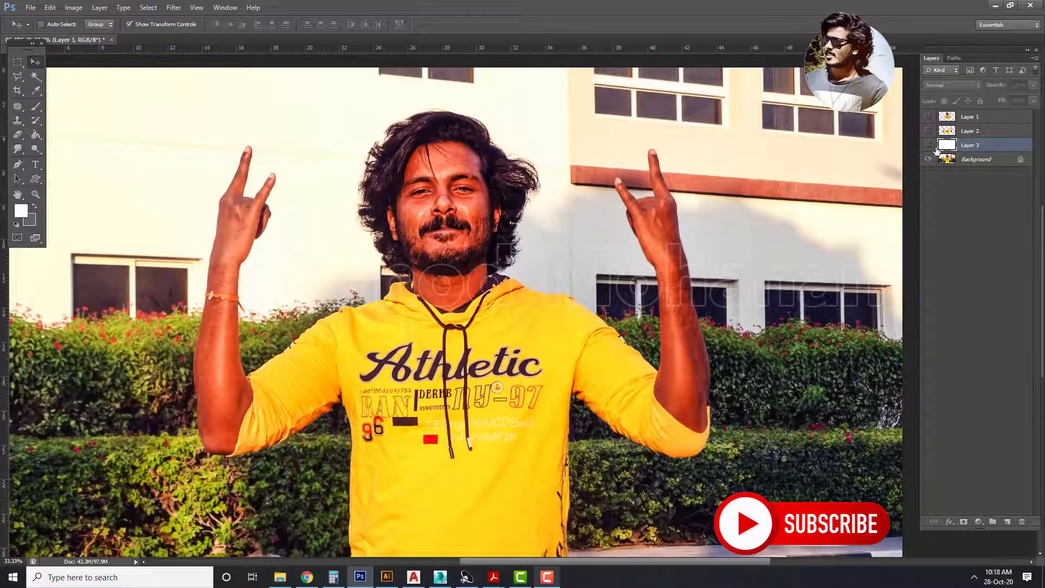
pyautogui.click(928, 145)
pyautogui.click(929, 145)
pyautogui.click(942, 161)
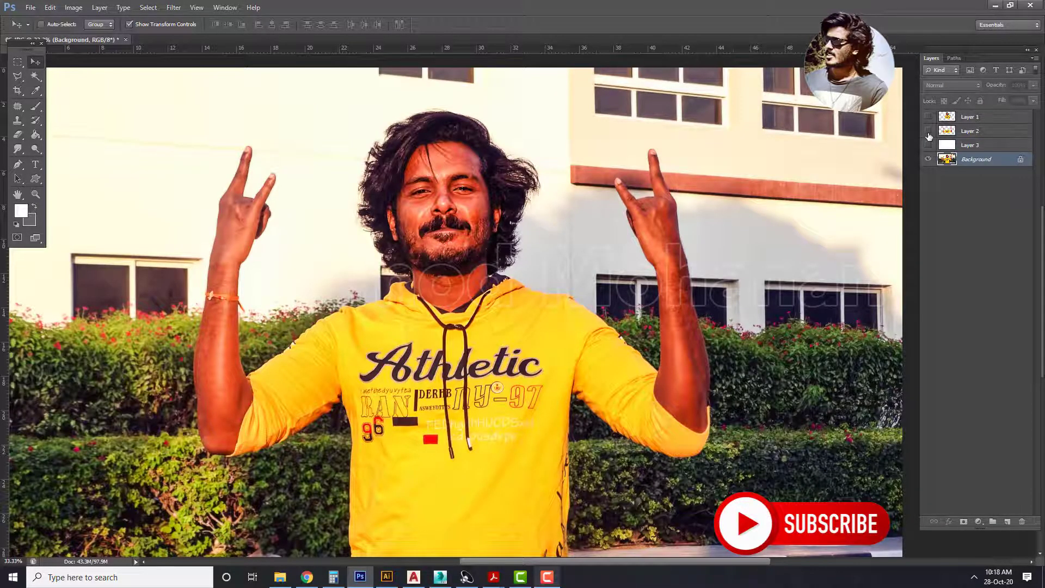
# Step: View the arms cut-out on Layer 2 without the Background, check Layer 1, and leave only the Background visible
pyautogui.click(929, 159)
pyautogui.click(929, 131)
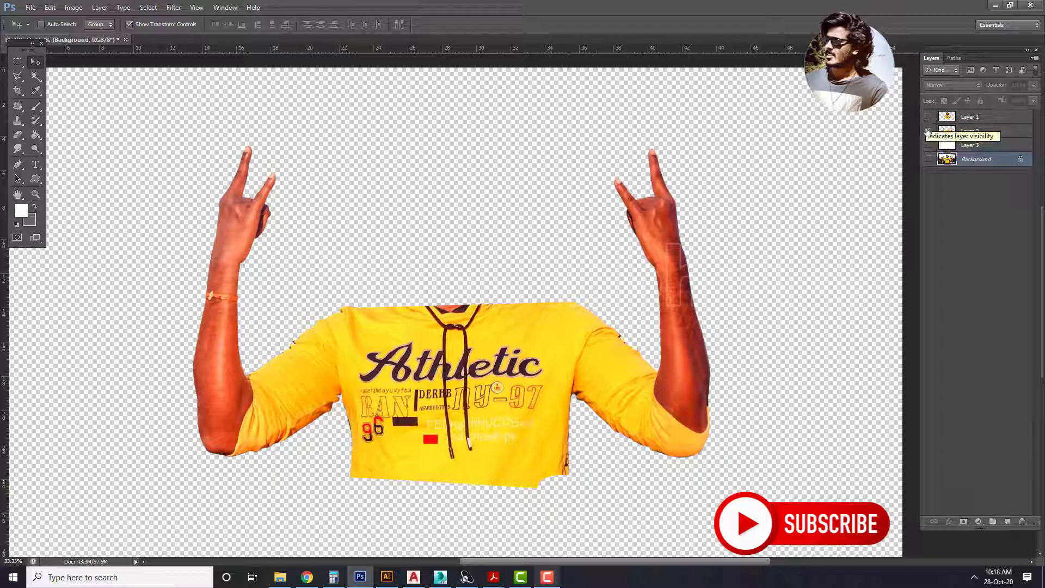
pyautogui.press('p')
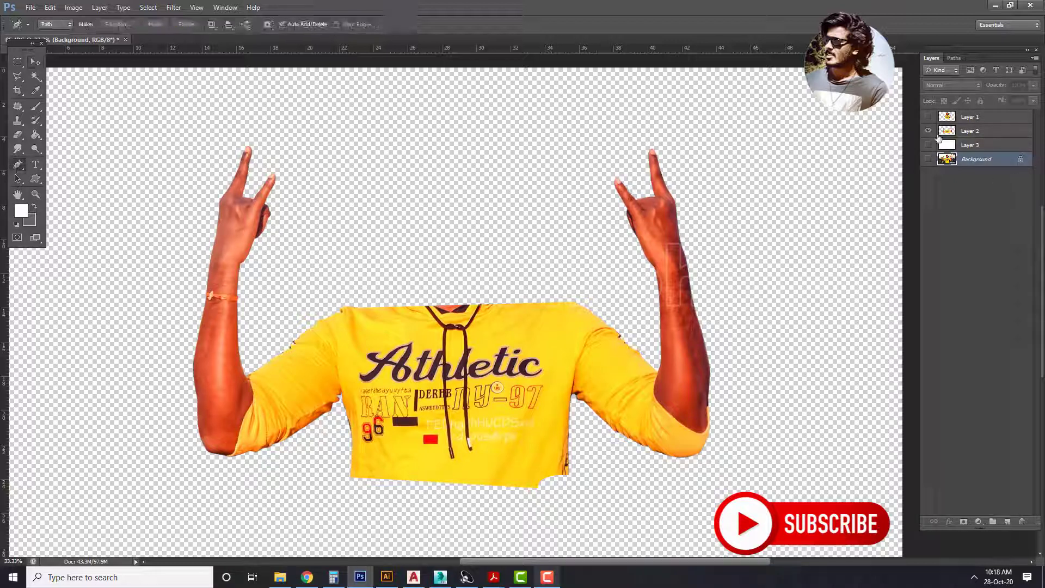
pyautogui.click(929, 130)
pyautogui.click(928, 117)
pyautogui.click(962, 121)
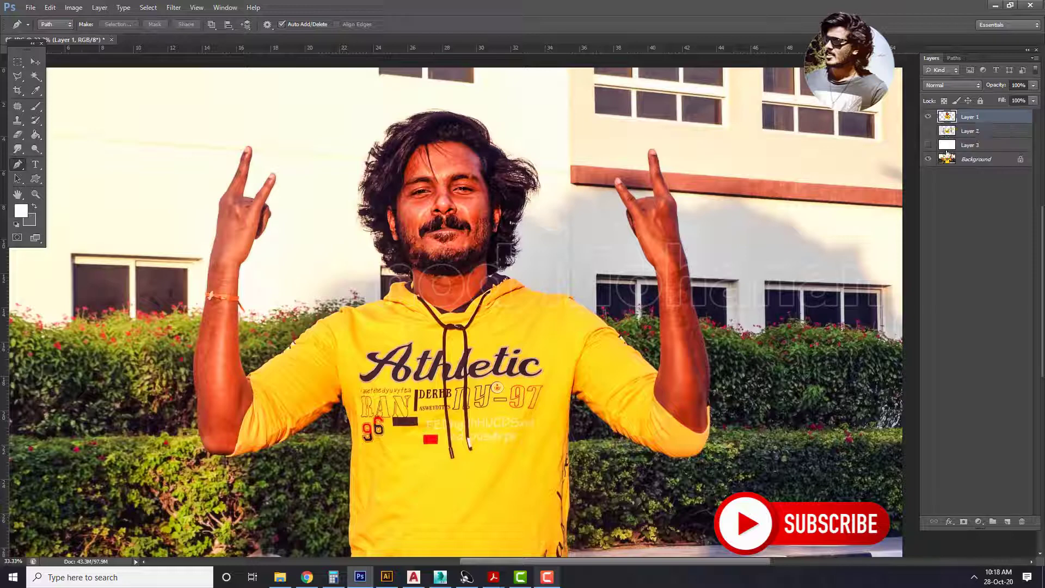
pyautogui.click(930, 117)
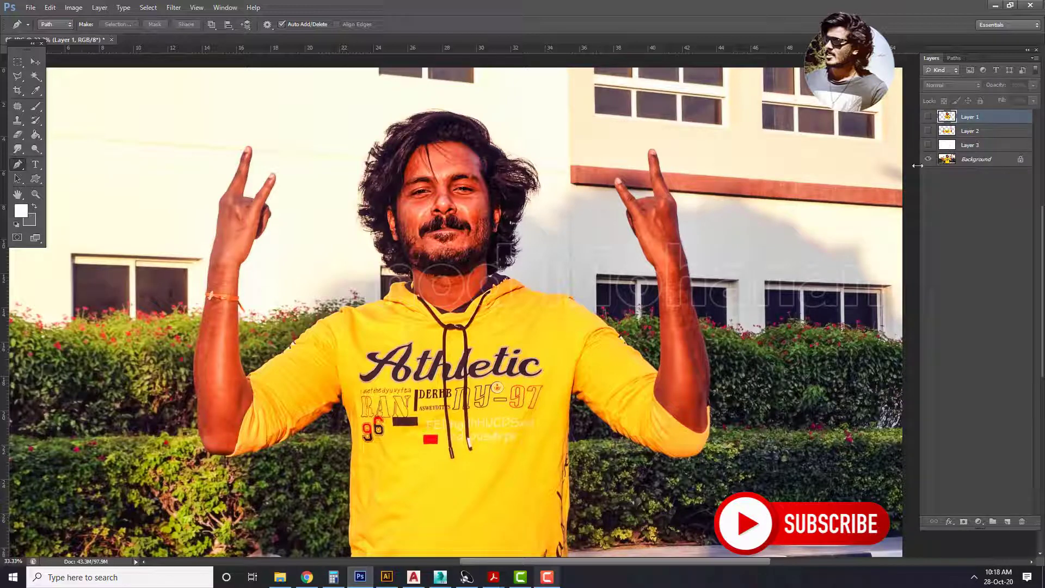
# Step: Trace the bracelet arm and its yellow sleeve with a Pen path, convert it into a selection, and deselect it
pyautogui.click(341, 309)
pyautogui.click(325, 318)
pyautogui.click(307, 330)
pyautogui.click(292, 346)
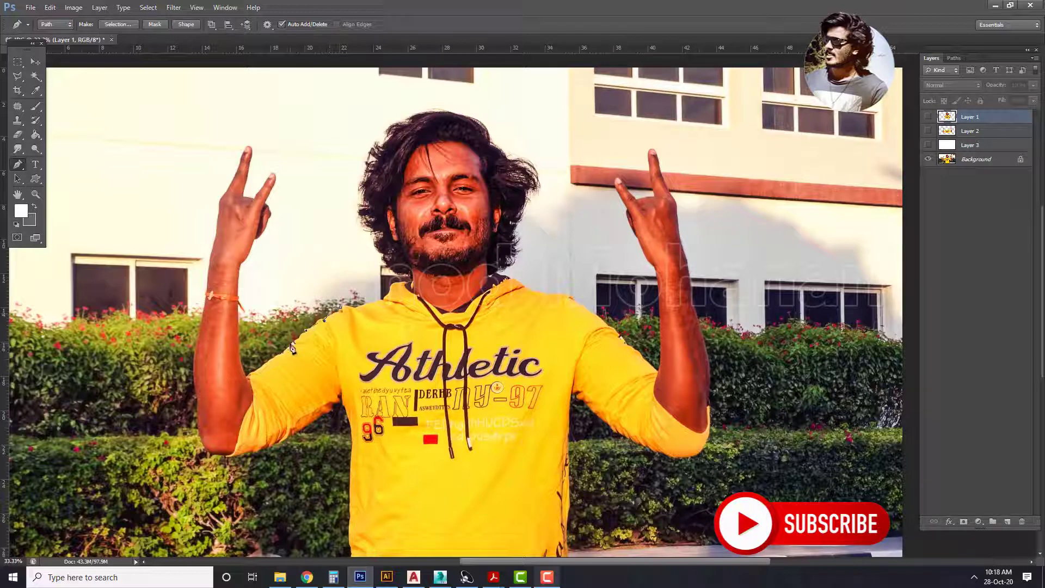
pyautogui.click(261, 363)
pyautogui.click(243, 377)
pyautogui.click(236, 363)
pyautogui.click(236, 304)
pyautogui.click(193, 306)
pyautogui.click(186, 394)
pyautogui.click(195, 449)
pyautogui.click(220, 458)
pyautogui.click(327, 428)
pyautogui.click(352, 404)
pyautogui.hotkey('ctrl', 'Return')
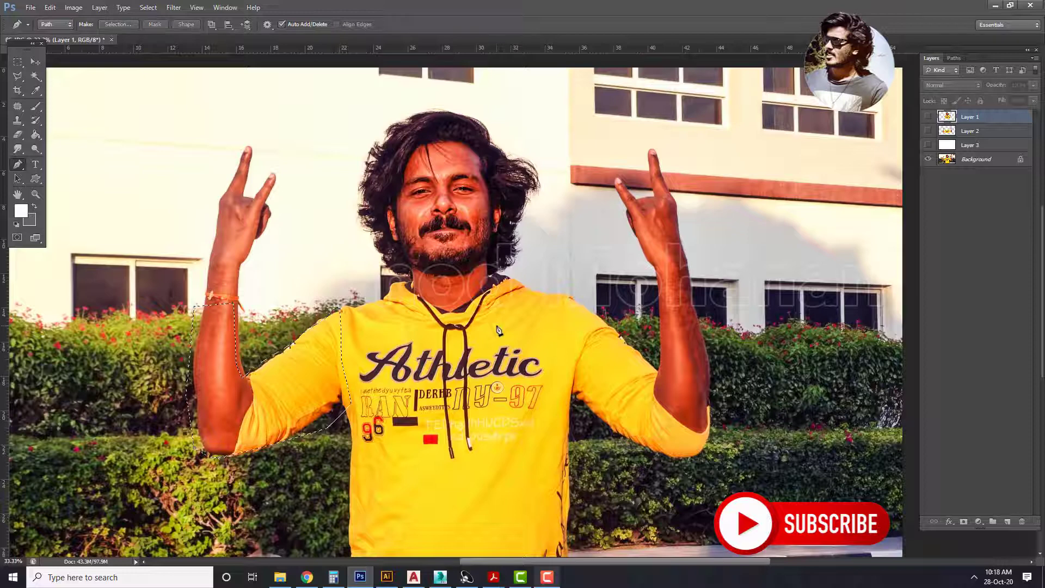
pyautogui.hotkey('ctrl', 'd')
# Step: View the arms cut-out on Layer 2 against the white Layer 3 and hide both layers again
pyautogui.click(929, 145)
pyautogui.click(928, 144)
pyautogui.click(928, 131)
pyautogui.click(928, 143)
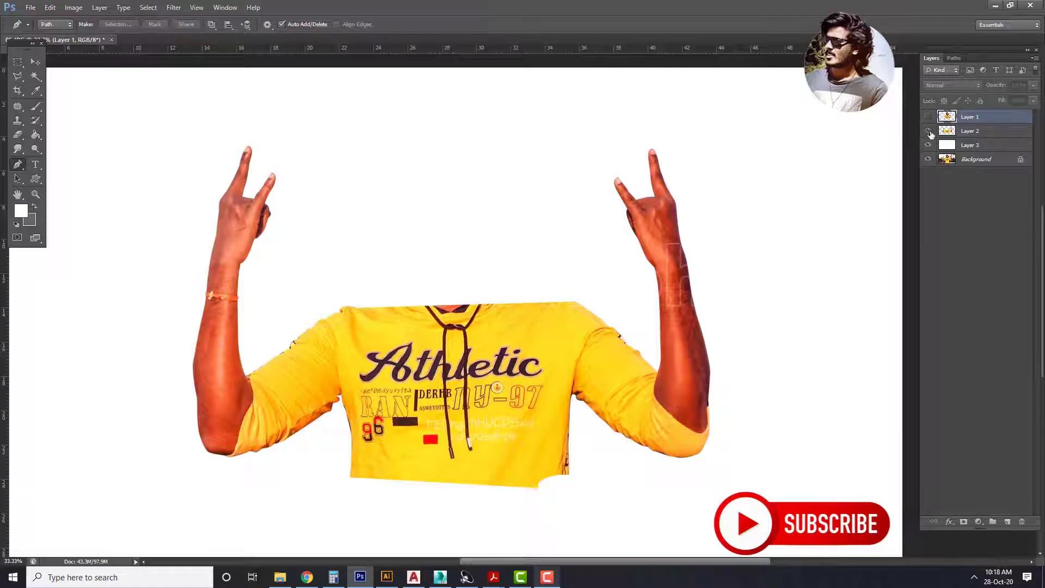
pyautogui.click(928, 130)
pyautogui.click(929, 144)
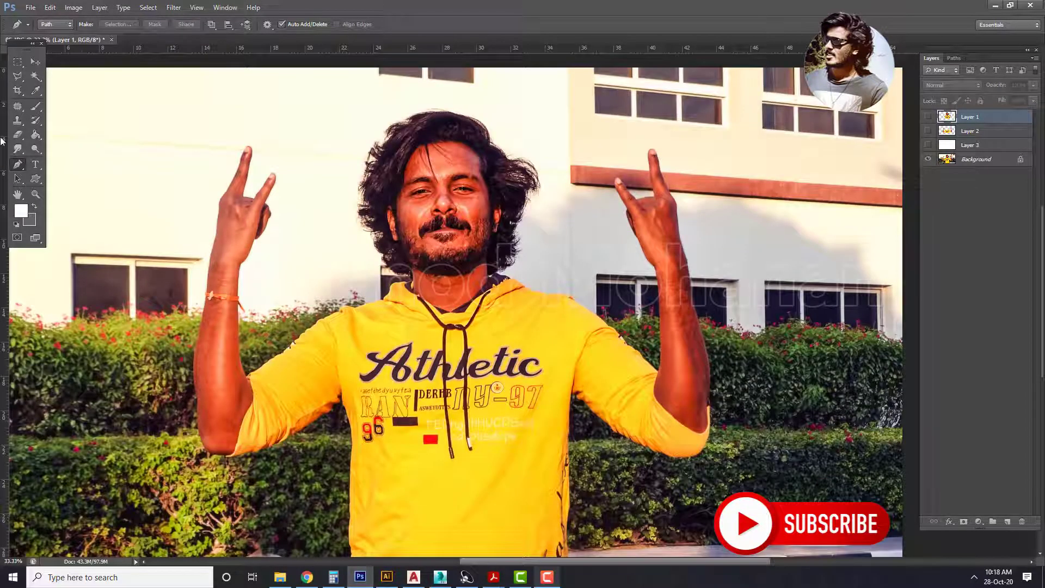
# Step: Draw a circular selection around the man's head and torso with the Elliptical Marquee tool and deselect it
pyautogui.click(17, 62)
pyautogui.rightClick(17, 62)
pyautogui.click(68, 71)
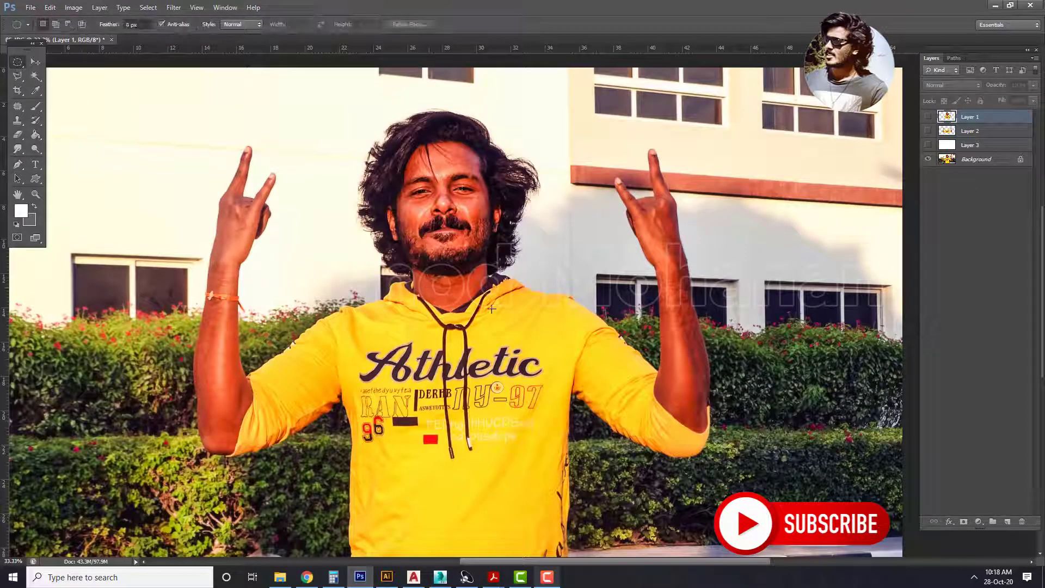
pyautogui.moveTo(293, 143); pyautogui.dragTo(582, 433)
pyautogui.hotkey('ctrl', 'd')
# Step: Show Layer 1, the white Layer 3 and the arms cut-out on Layer 2 together
pyautogui.click(929, 117)
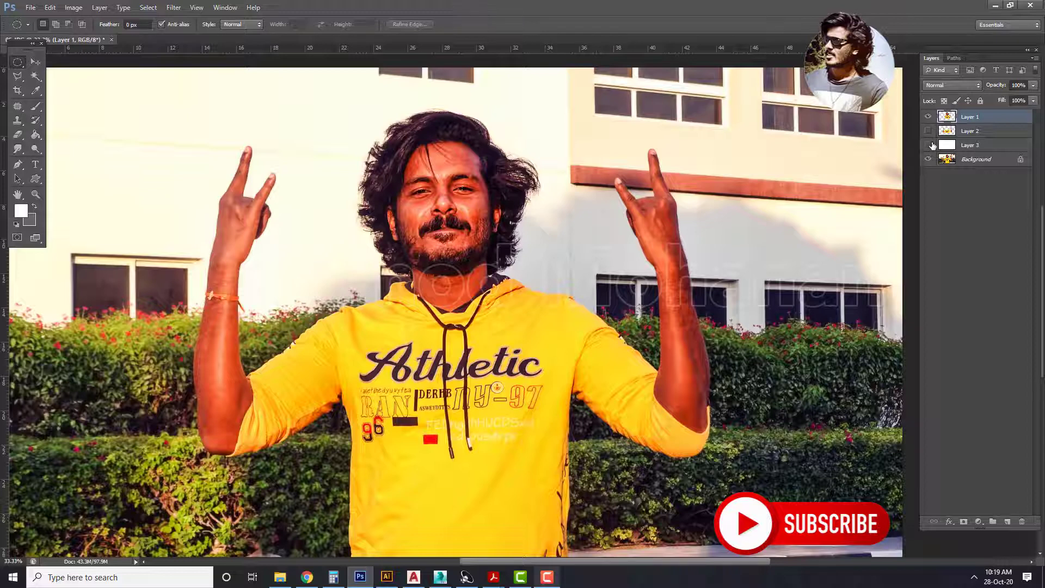
pyautogui.click(929, 144)
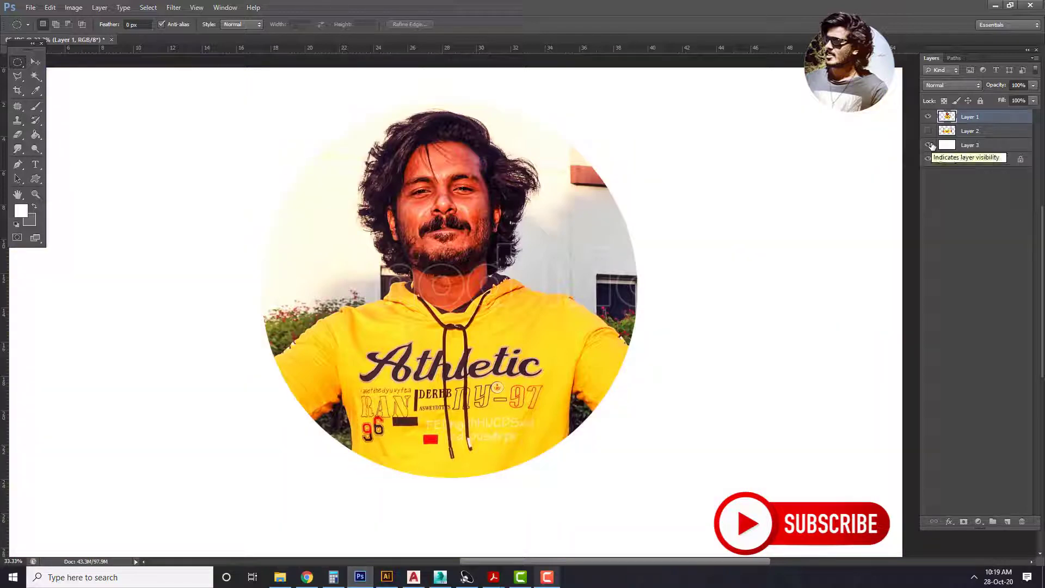
pyautogui.click(928, 130)
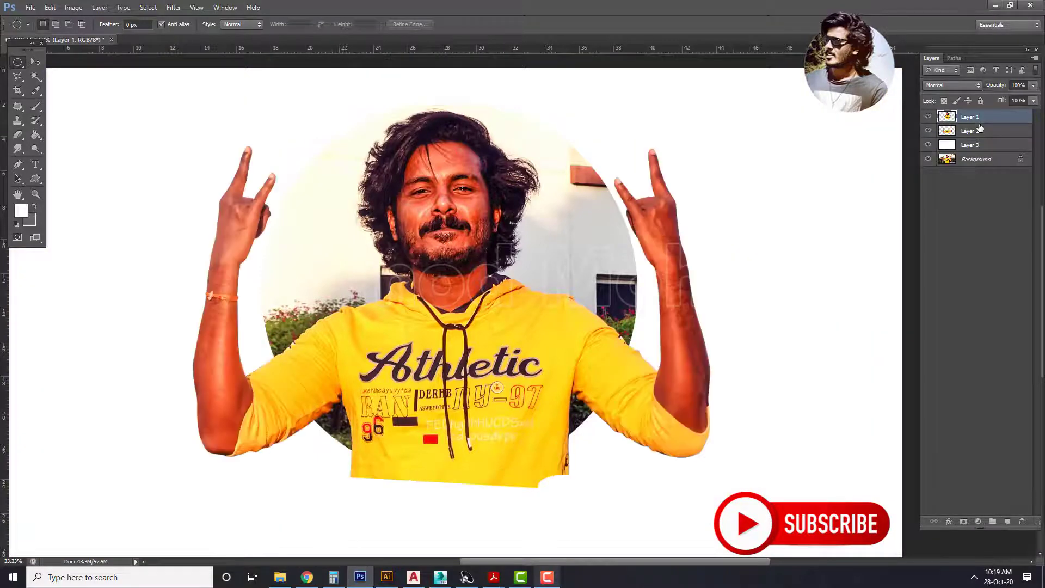
pyautogui.click(993, 131)
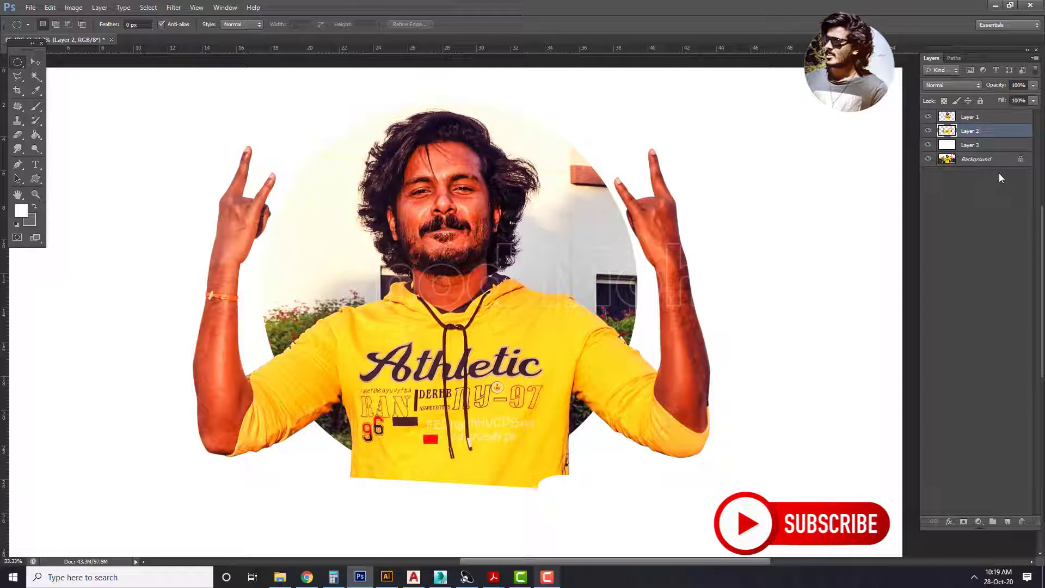
# Step: Compare the circular portrait on Layer 1 with the arms cut-out on Layer 2 by toggling their visibility
pyautogui.click(36, 62)
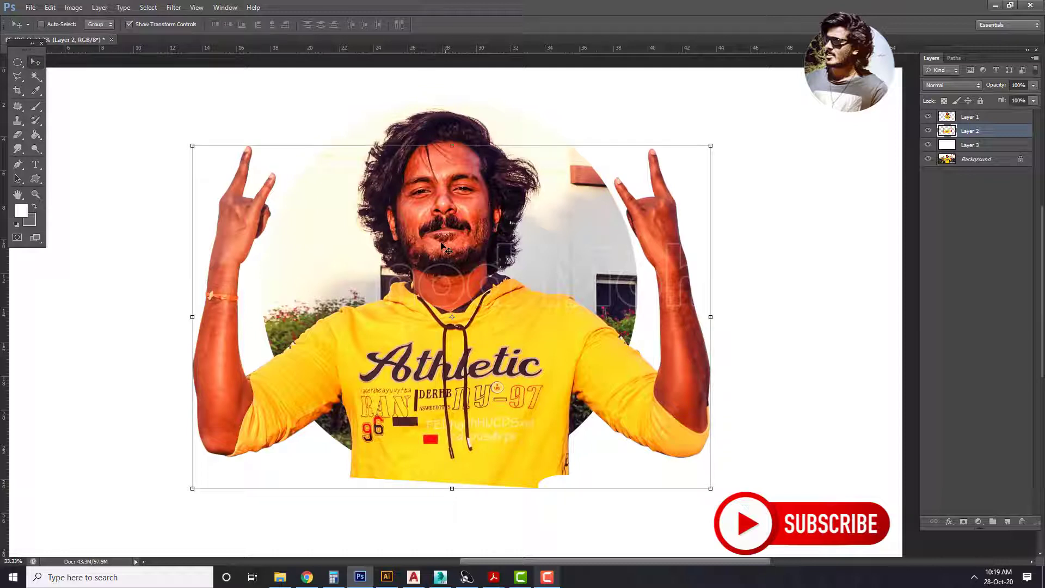
pyautogui.keyDown('ctrl'); pyautogui.click(403, 352); pyautogui.keyUp('ctrl')
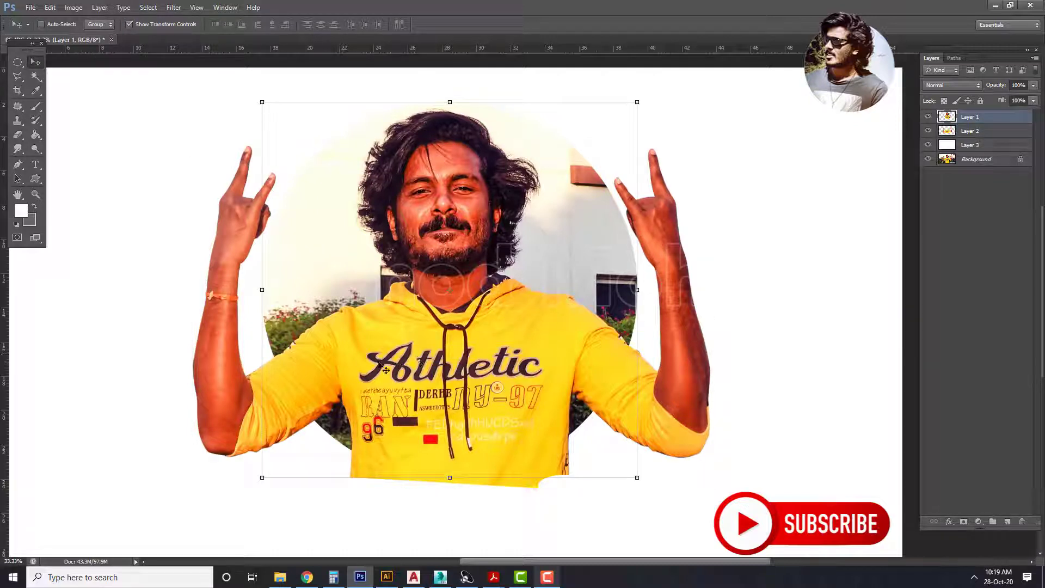
pyautogui.click(929, 131)
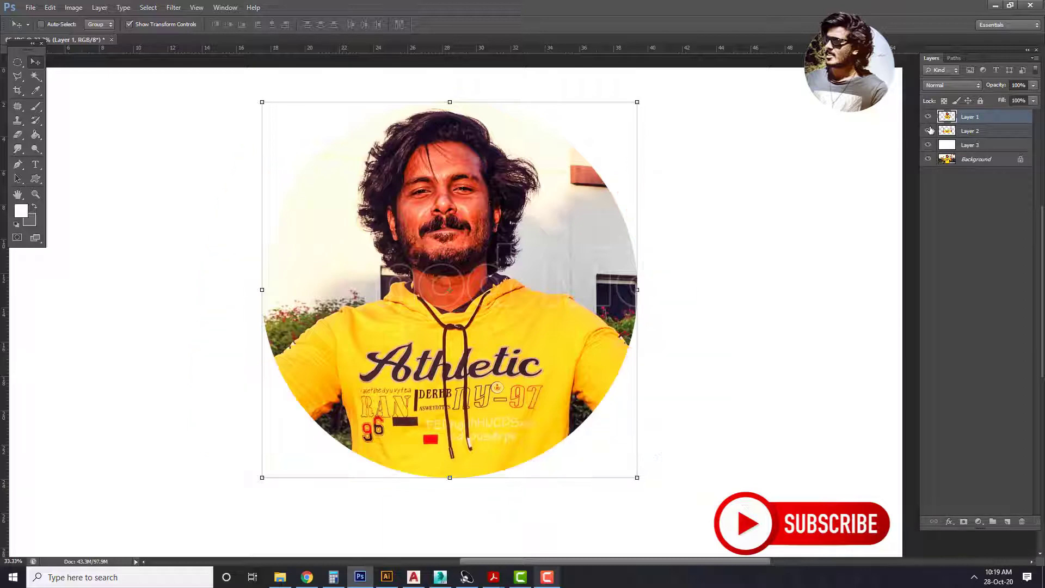
pyautogui.click(930, 131)
pyautogui.click(930, 130)
pyautogui.click(930, 130)
pyautogui.click(928, 116)
pyautogui.click(930, 131)
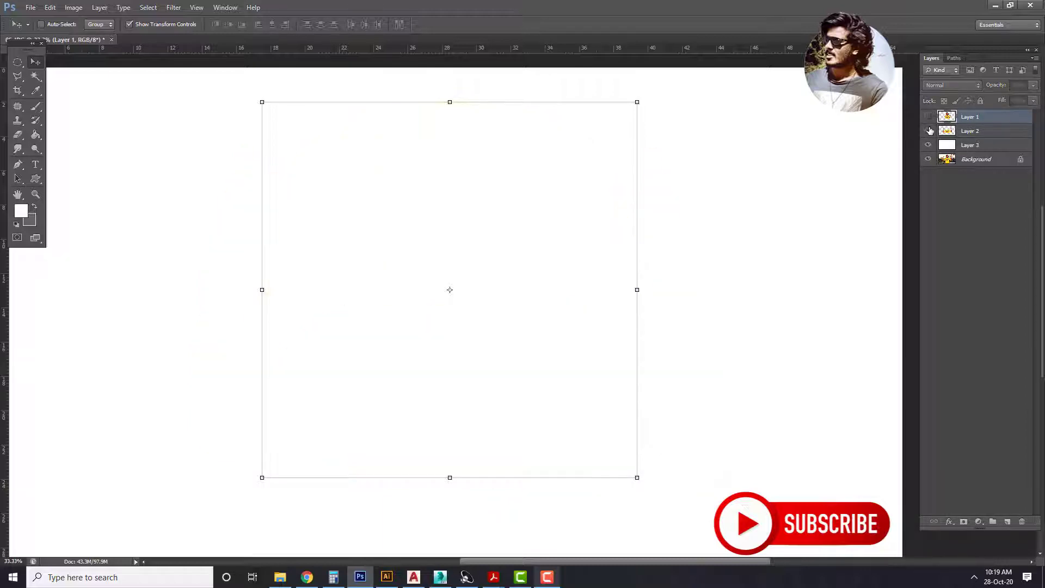
pyautogui.click(930, 131)
pyautogui.click(930, 130)
pyautogui.click(929, 117)
pyautogui.click(930, 130)
# Step: Outline the hoodie part of Layer 2 extending below the circle with the Polygonal Lasso, delete it, and deselect
pyautogui.click(970, 132)
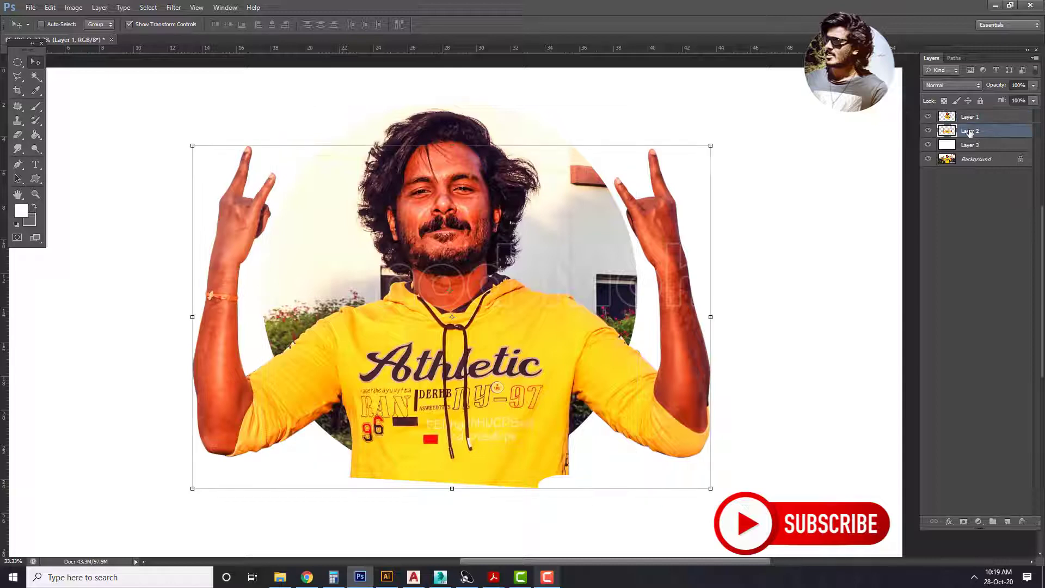
pyautogui.click(18, 76)
pyautogui.click(334, 435)
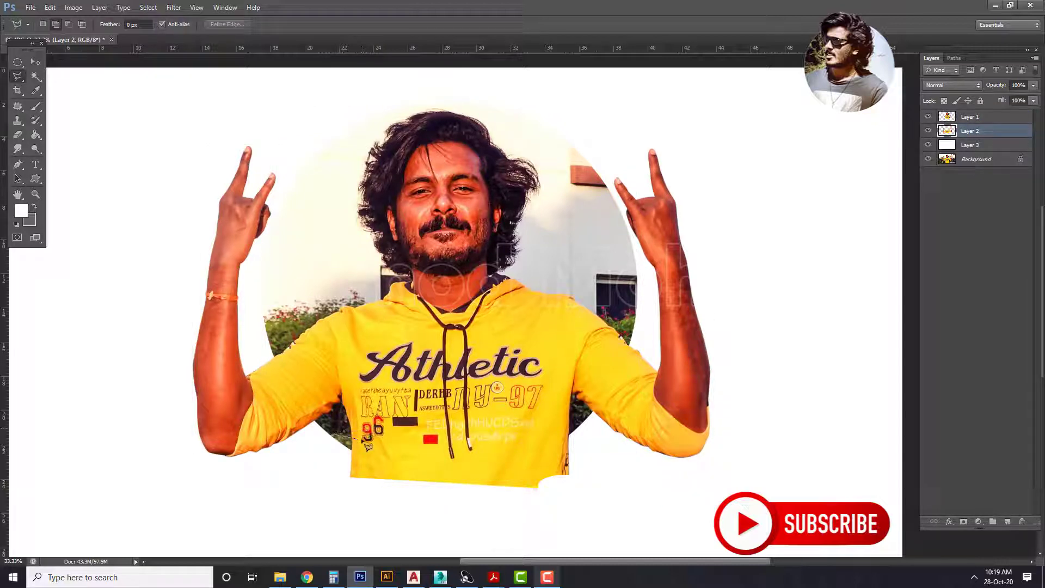
pyautogui.click(420, 447)
pyautogui.click(448, 464)
pyautogui.click(461, 455)
pyautogui.click(494, 455)
pyautogui.click(577, 427)
pyautogui.click(592, 442)
pyautogui.click(593, 512)
pyautogui.click(333, 492)
pyautogui.doubleClick(279, 466)
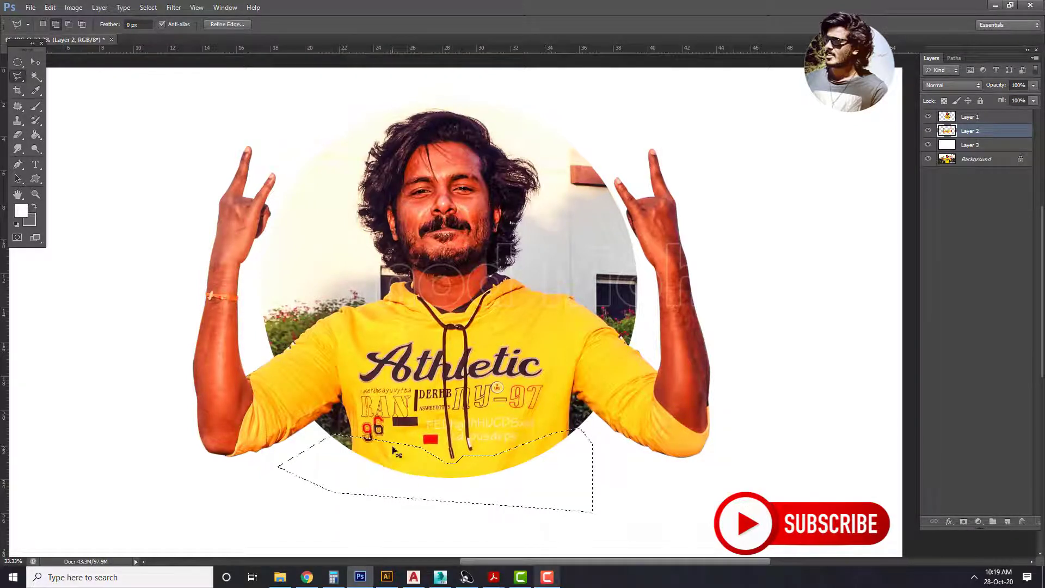
pyautogui.hotkey('ctrl', 'd')
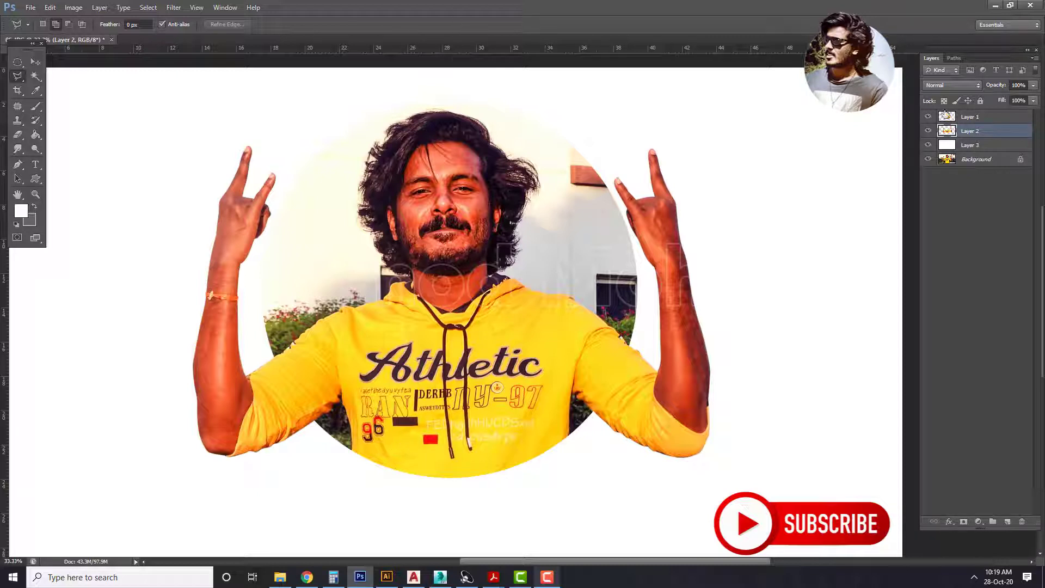
# Step: Try moving the Layer 2 arms cut-out away from the circular portrait and undo the move
pyautogui.click(972, 117)
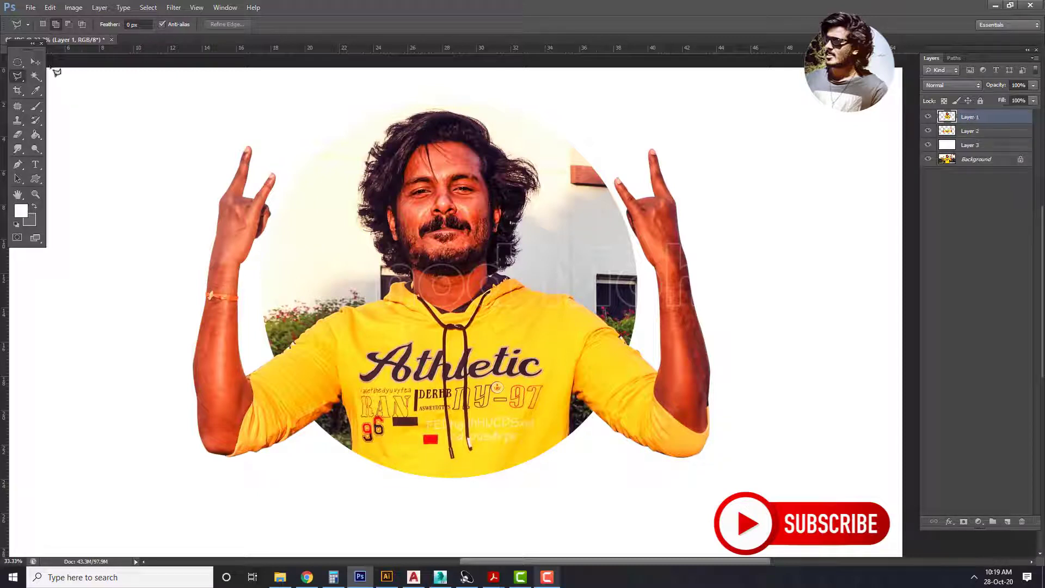
pyautogui.press('v')
pyautogui.rightClick(218, 290)
pyautogui.click(234, 298)
pyautogui.moveTo(227, 287); pyautogui.dragTo(175, 279)
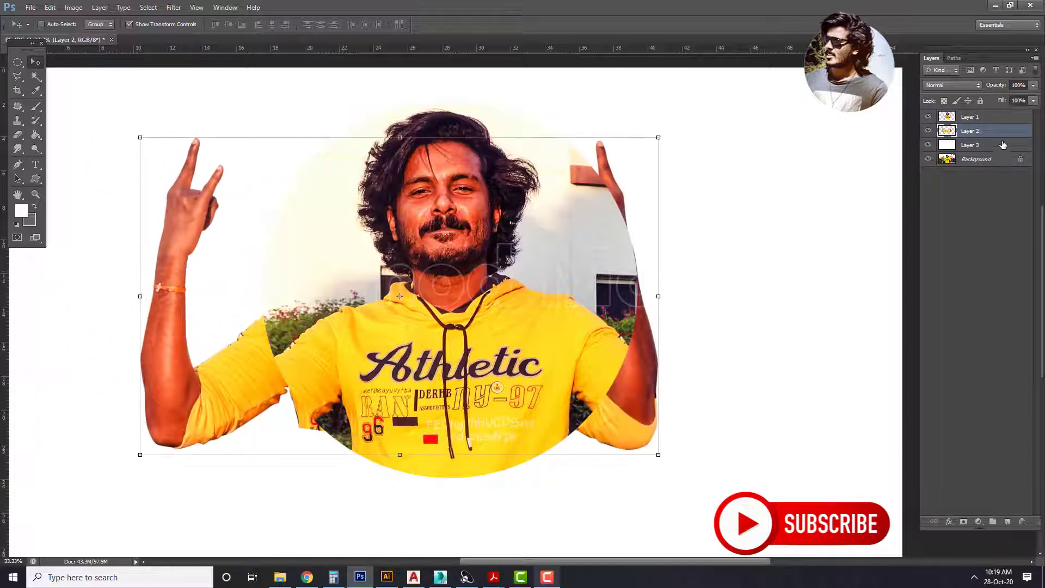
pyautogui.hotkey('ctrl', 'z')
# Step: Move the Layer 2 arms cut-out above Layer 1 in the layer stack
pyautogui.moveTo(1004, 131); pyautogui.dragTo(1004, 116)
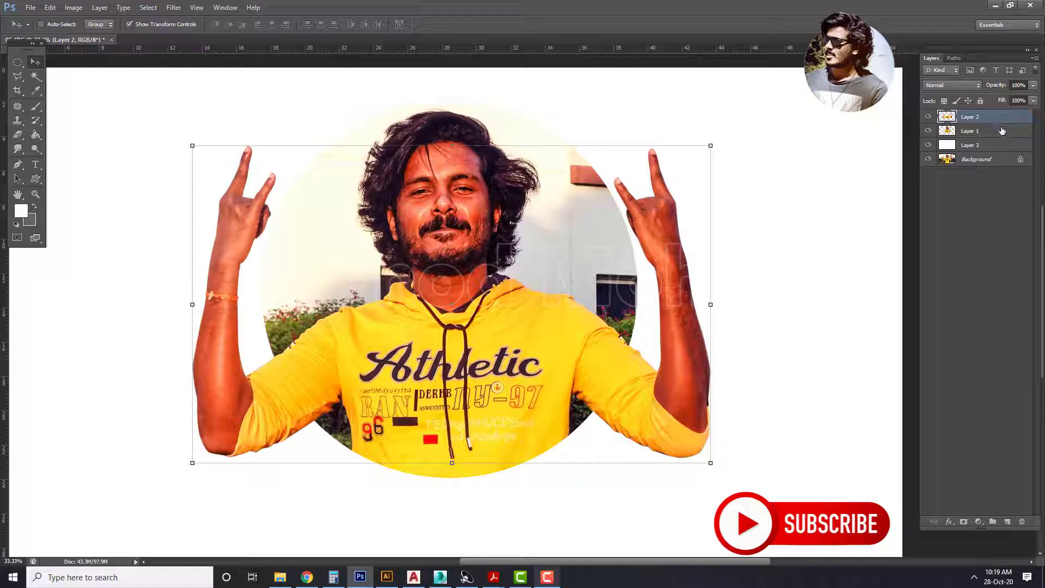
# Step: Try darkening the Layer 2 cut-out with a Levels midtone value of 0.03 and undo the adjustment
pyautogui.hotkey('ctrl', 'l')
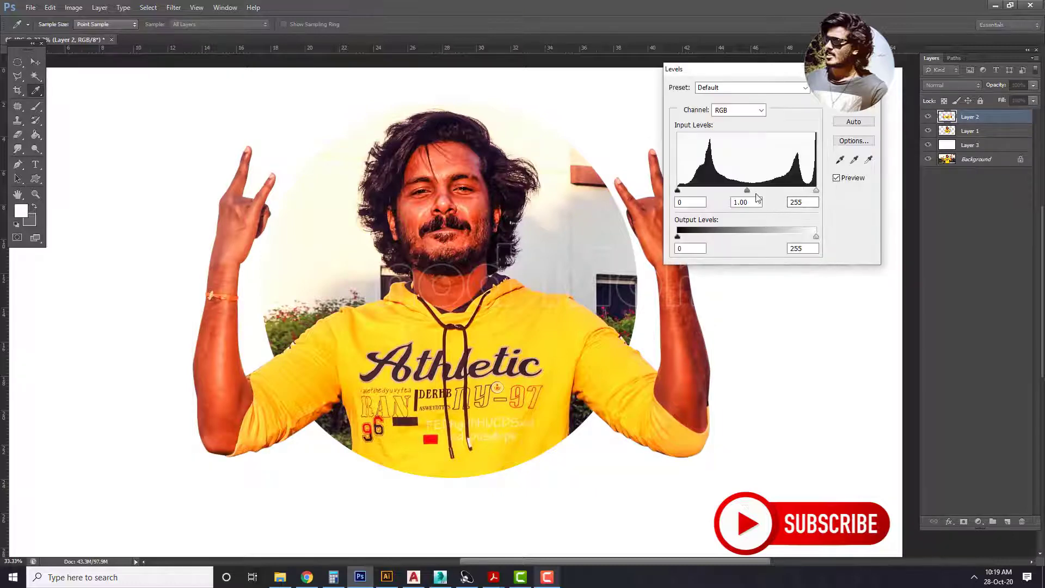
pyautogui.moveTo(747, 190); pyautogui.dragTo(814, 187)
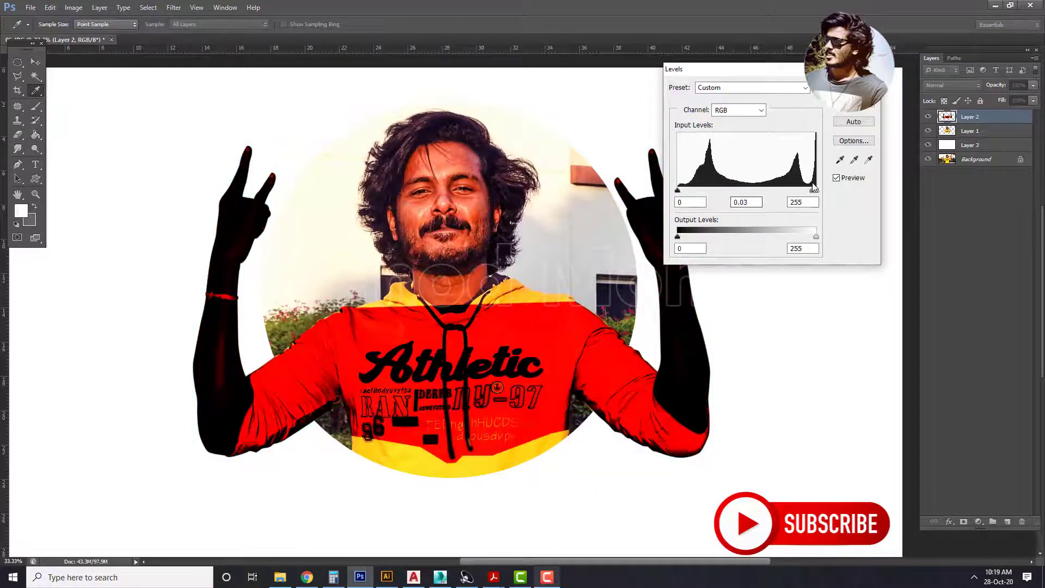
pyautogui.hotkey('ctrl', 'z')
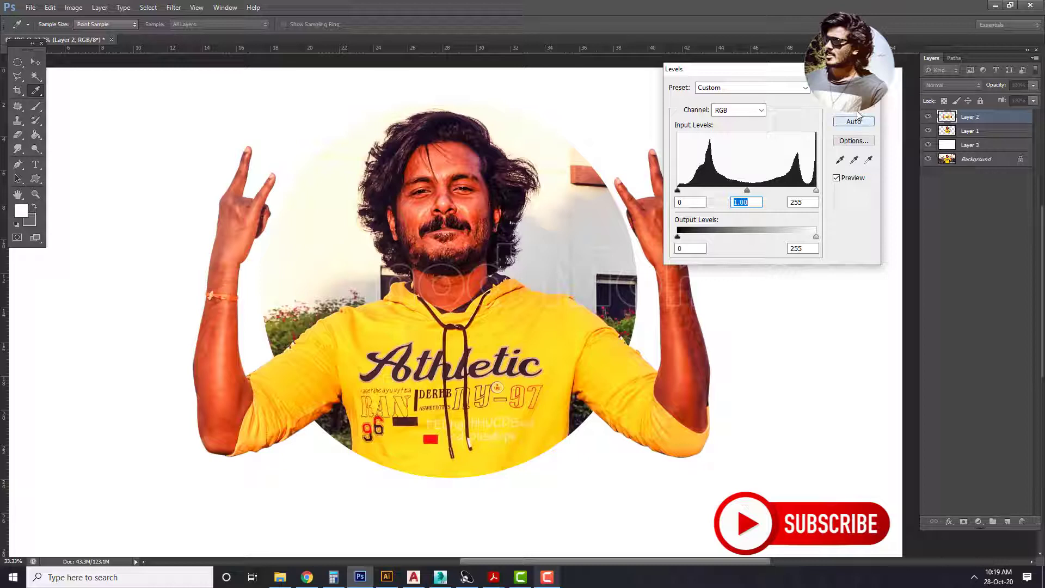
pyautogui.press('Return')
pyautogui.press('v')
# Step: Add a drop shadow to the circular portrait on Layer 1 with a size of 68 px and reduced opacity
pyautogui.click(1016, 131)
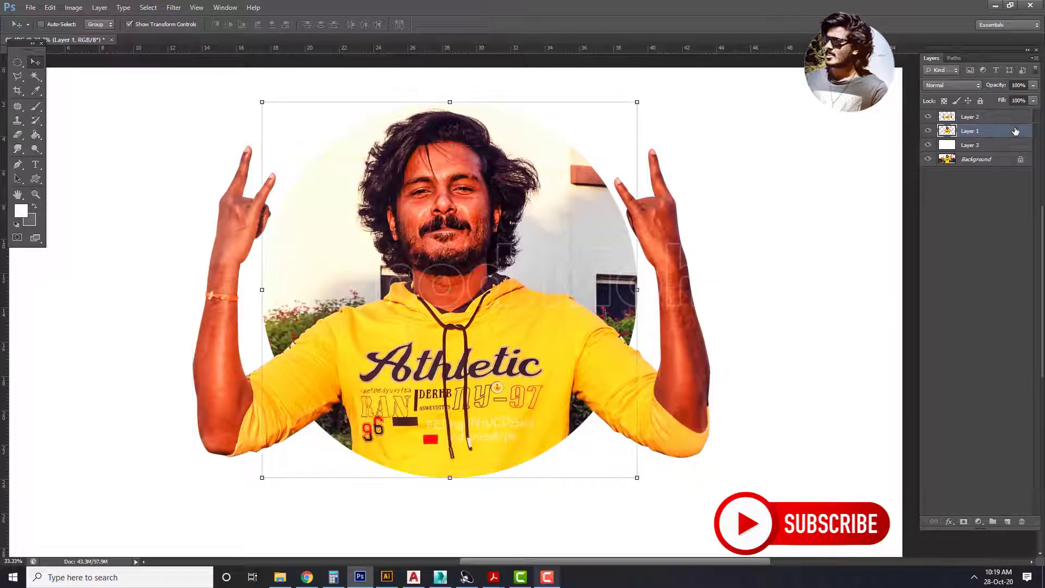
pyautogui.keyDown('ctrl'); pyautogui.click(1016, 131); pyautogui.keyUp('ctrl')
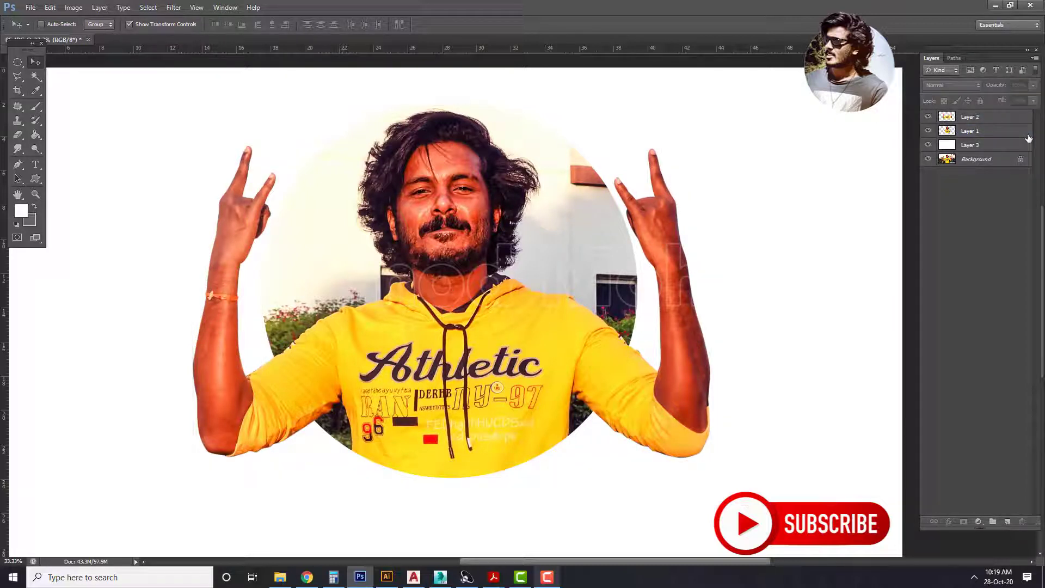
pyautogui.doubleClick(1018, 131)
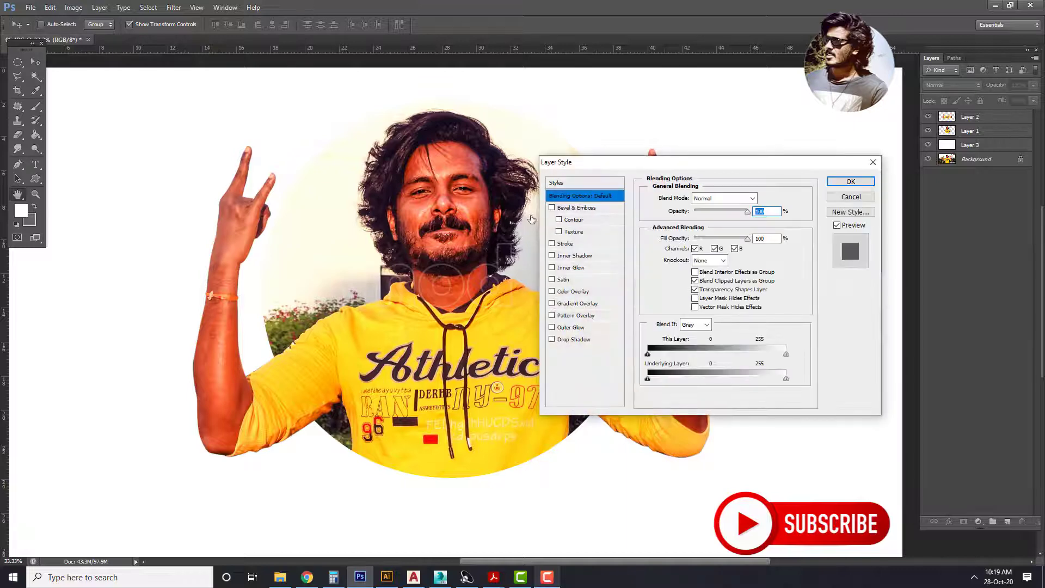
pyautogui.click(571, 341)
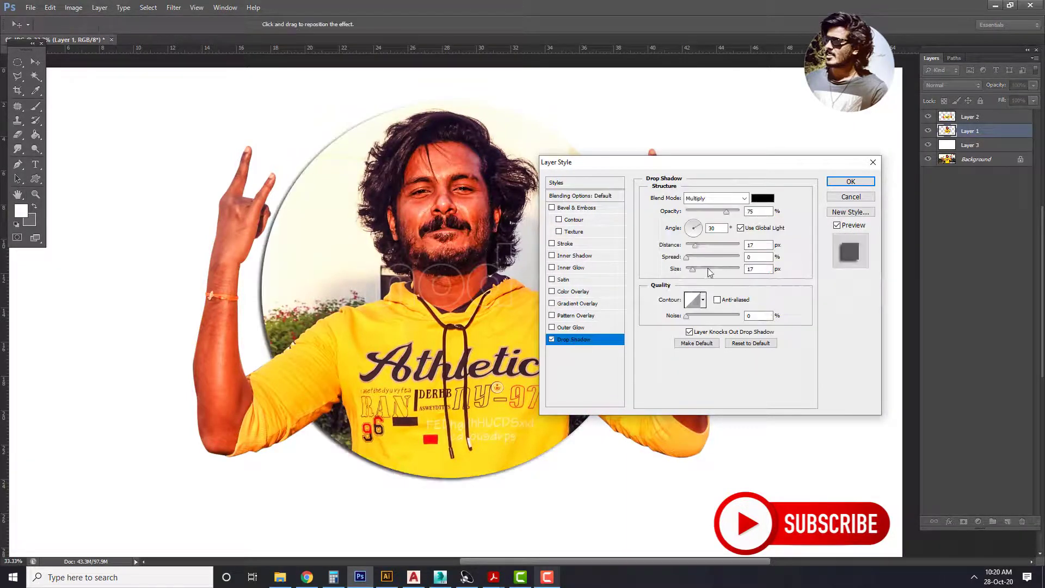
pyautogui.moveTo(697, 272); pyautogui.dragTo(704, 270)
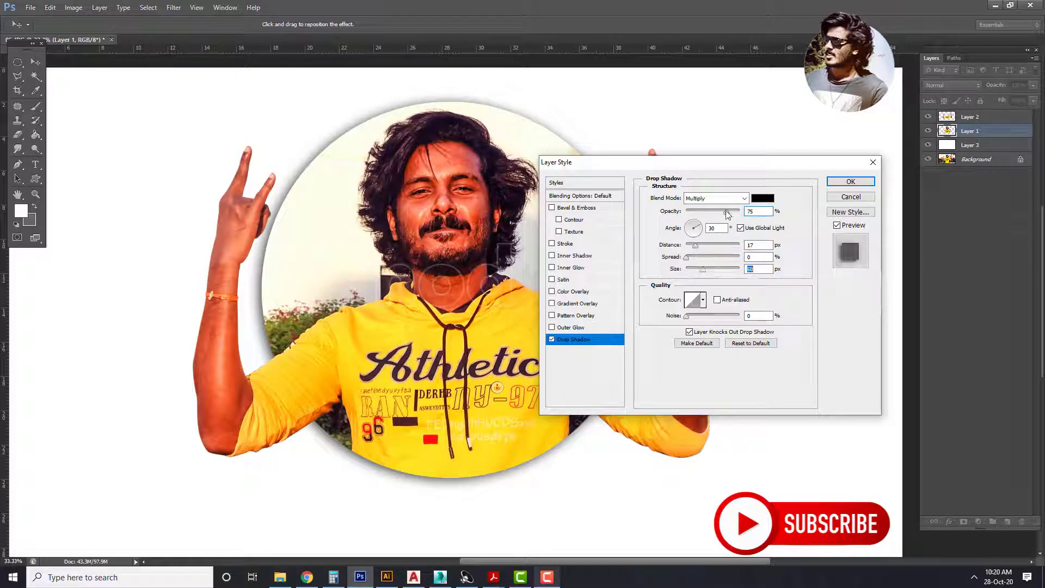
pyautogui.moveTo(712, 216); pyautogui.dragTo(702, 220)
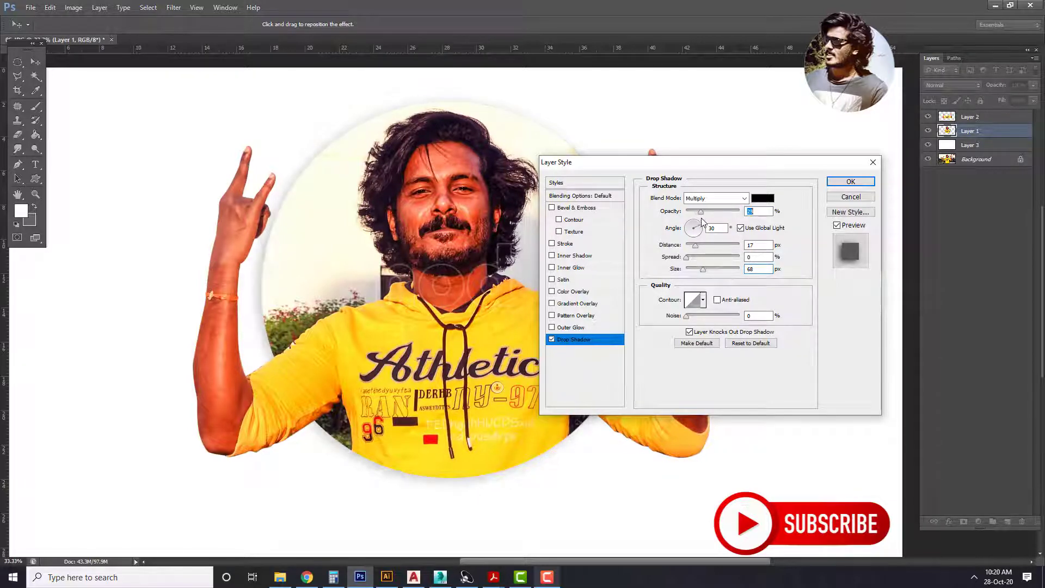
pyautogui.press('Return')
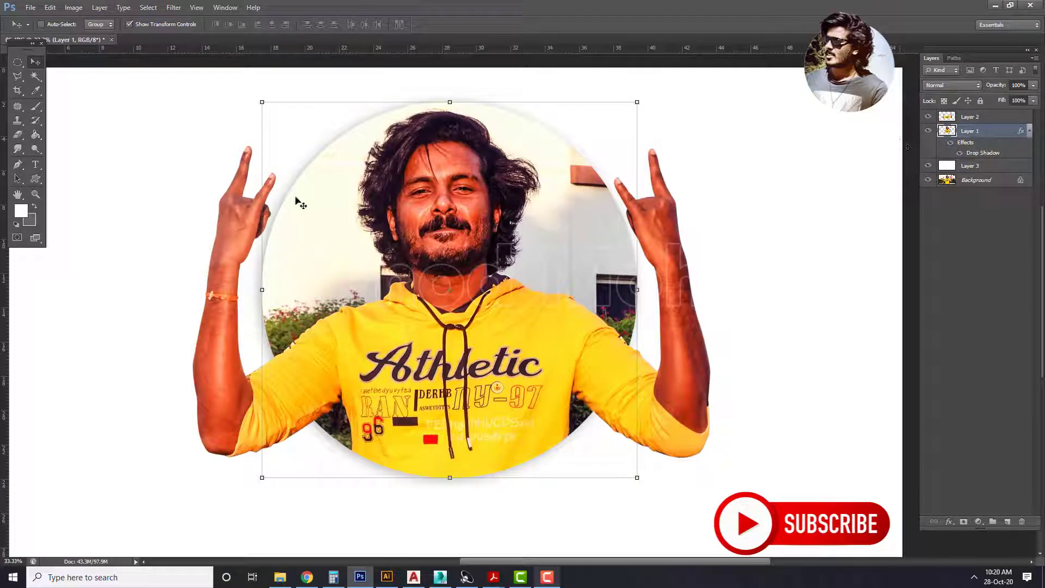
# Step: Outline the hood beside the neck on Layer 1 with the Pen tool and convert the path to a selection
pyautogui.click(35, 195)
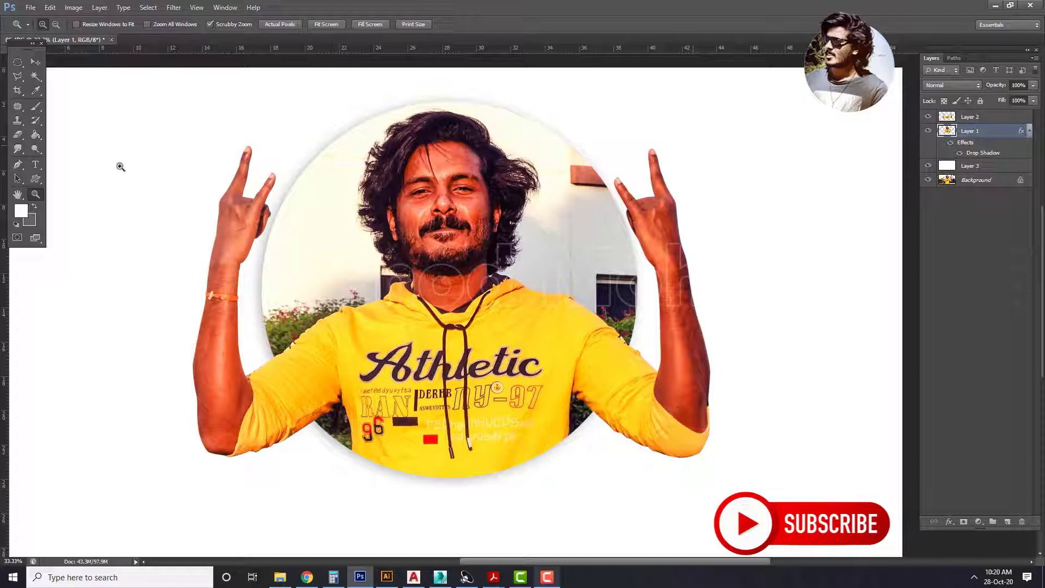
pyautogui.click(18, 164)
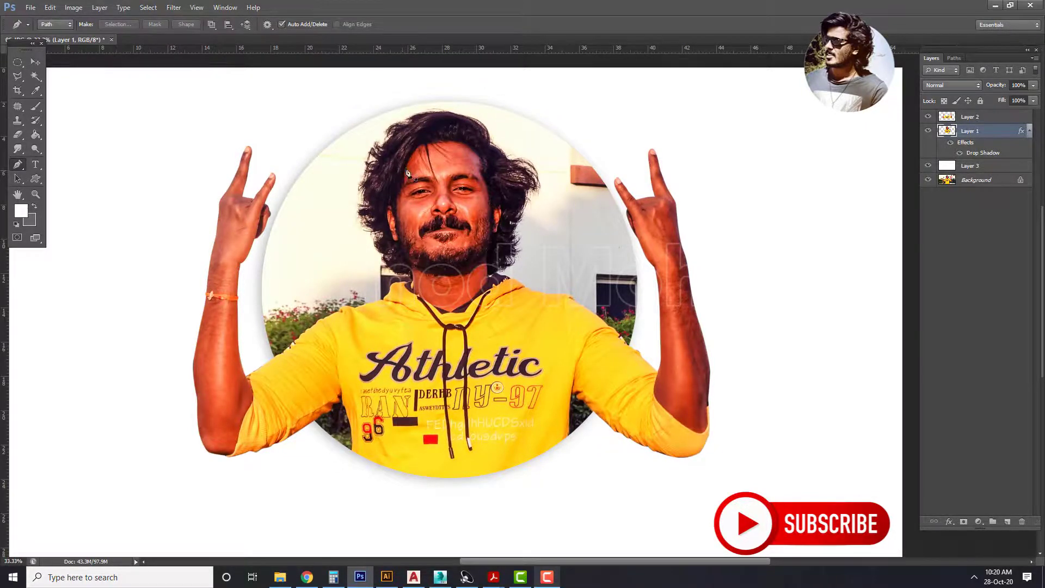
pyautogui.hotkey('ctrl', '+')
pyautogui.hotkey('ctrl', '+')
pyautogui.hotkey('ctrl', '+')
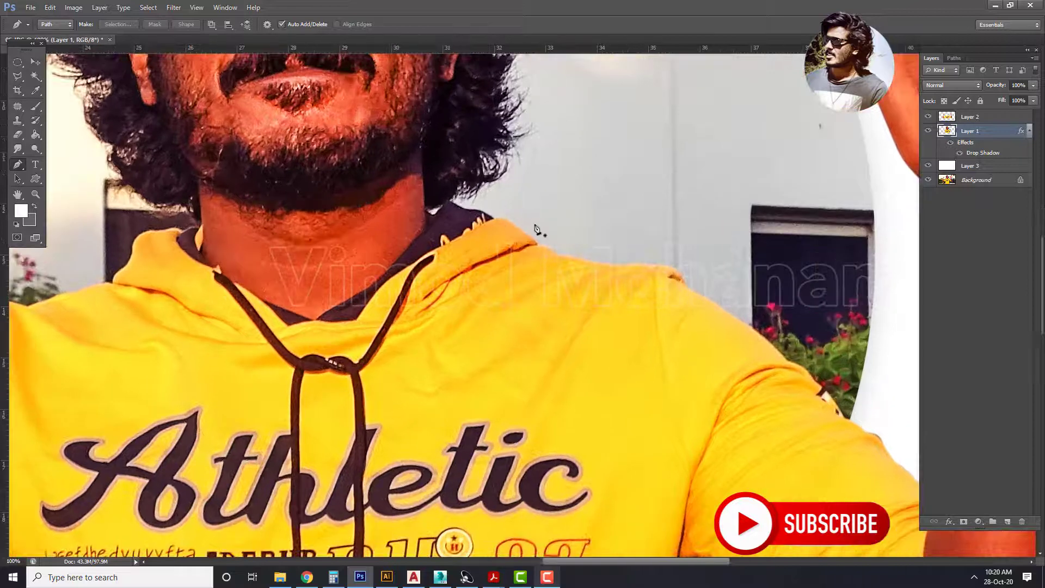
pyautogui.hotkey('ctrl', '+')
pyautogui.hotkey('ctrl', '+')
pyautogui.moveTo(385, 177); pyautogui.dragTo(379, 326)
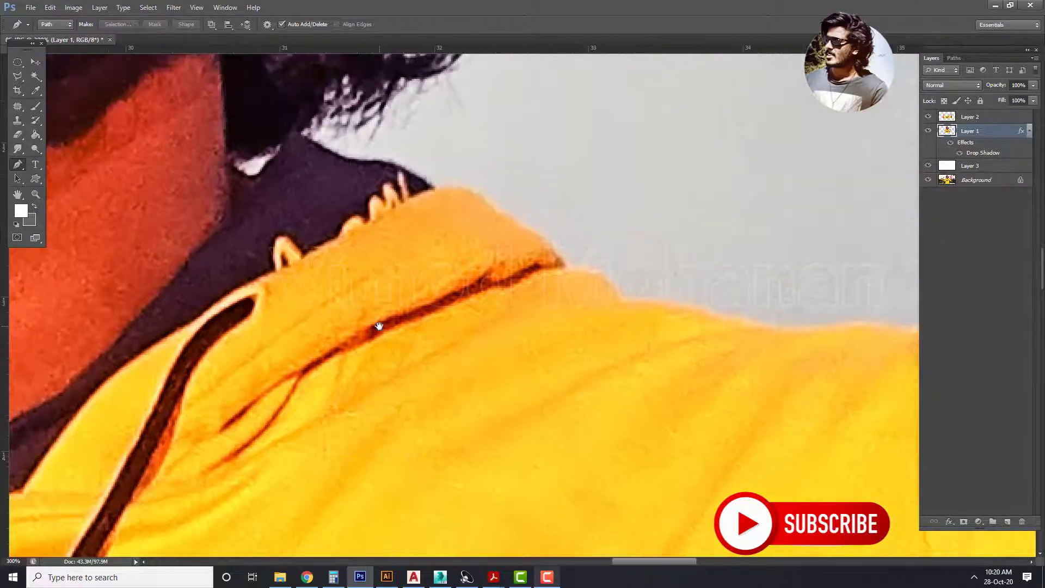
pyautogui.click(293, 133)
pyautogui.moveTo(339, 159); pyautogui.dragTo(347, 159)
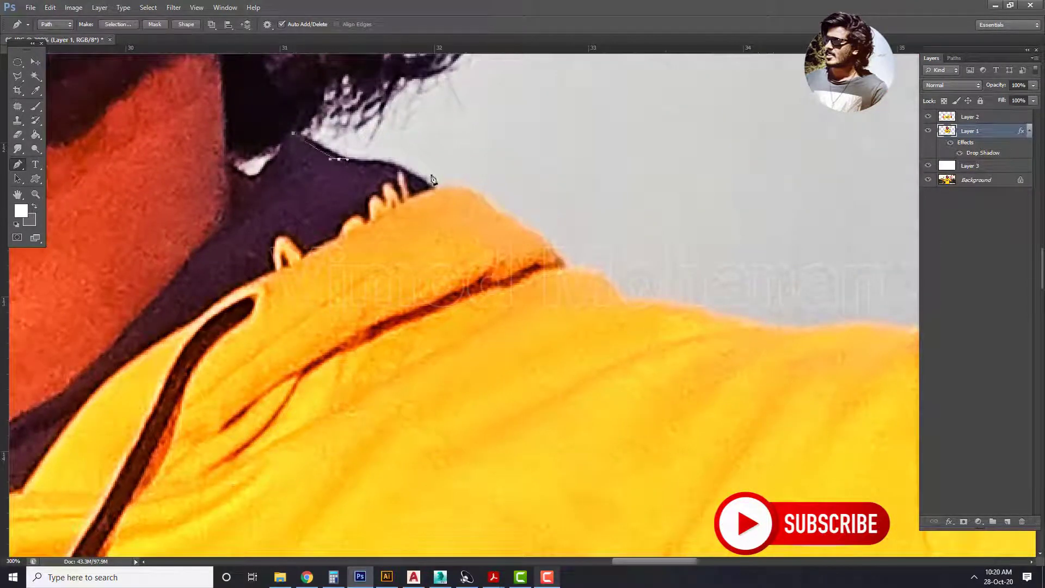
pyautogui.click(409, 169)
pyautogui.moveTo(435, 187); pyautogui.dragTo(515, 239)
pyautogui.click(557, 253)
pyautogui.click(556, 275)
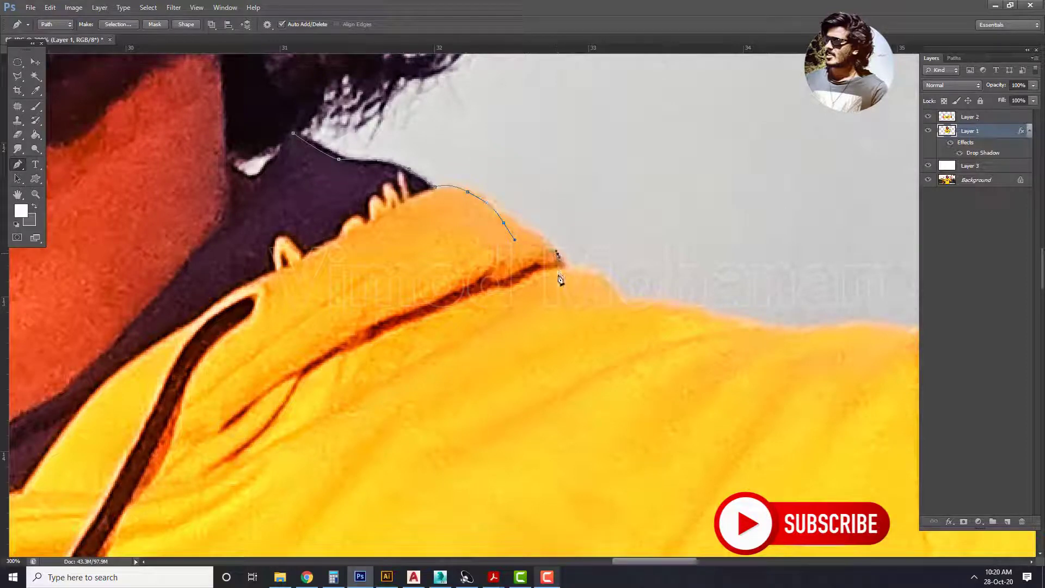
pyautogui.click(332, 283)
pyautogui.hotkey('ctrl', 'Return')
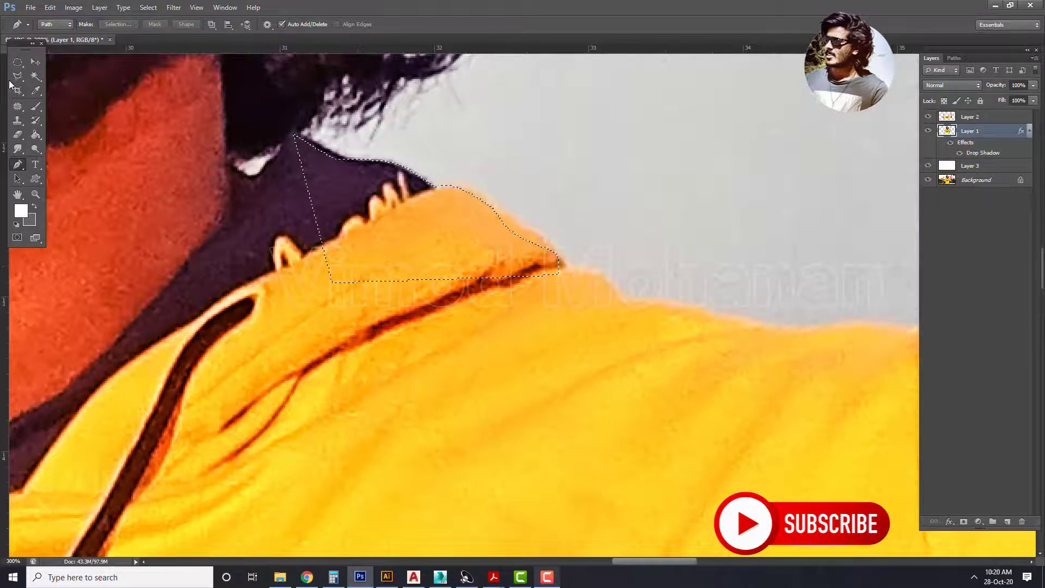
# Step: Copy the selected hood area to a new layer, try moving it away, undo the move and delete the copy
pyautogui.click(35, 62)
pyautogui.hotkey('ctrl', 'j')
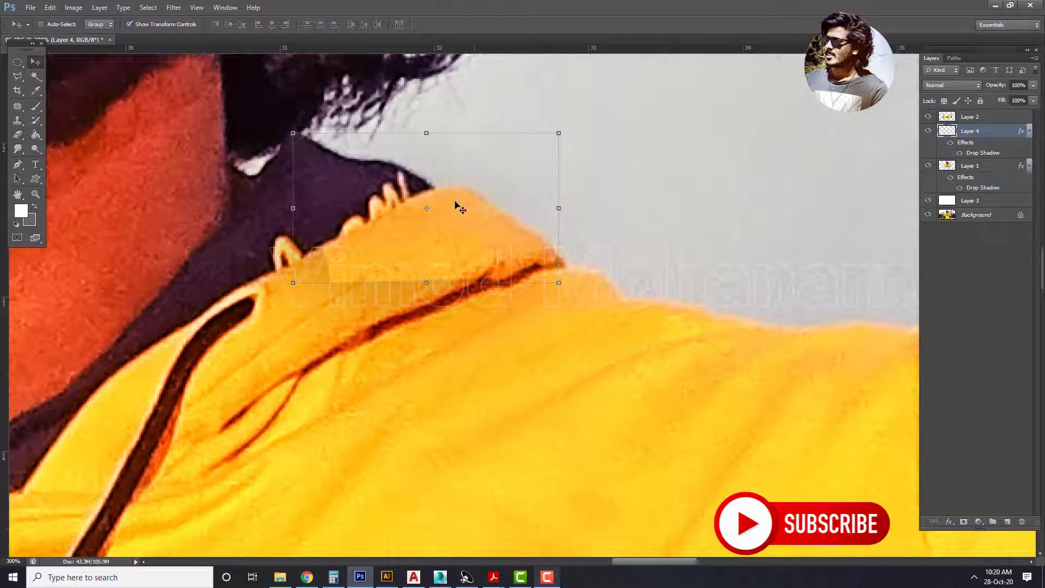
pyautogui.moveTo(533, 206); pyautogui.dragTo(690, 189)
pyautogui.hotkey('ctrl', 'z')
pyautogui.press('Delete')
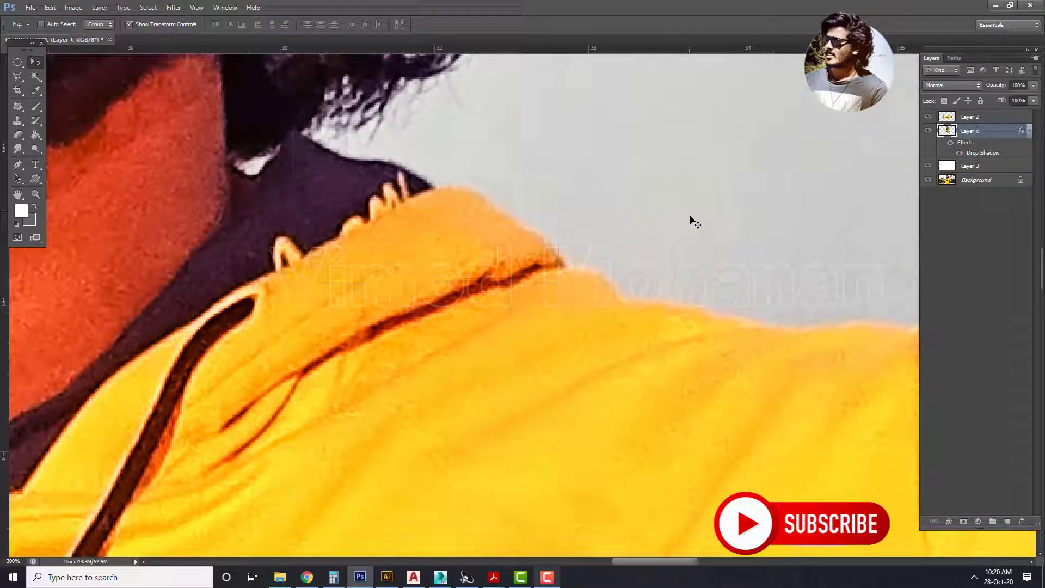
# Step: Select Layers 1 and 2 together and move the portrait with its arms into the left part of the canvas
pyautogui.hotkey('ctrl', '-')
pyautogui.hotkey('ctrl', '-')
pyautogui.hotkey('ctrl', '-')
pyautogui.hotkey('ctrl', '-')
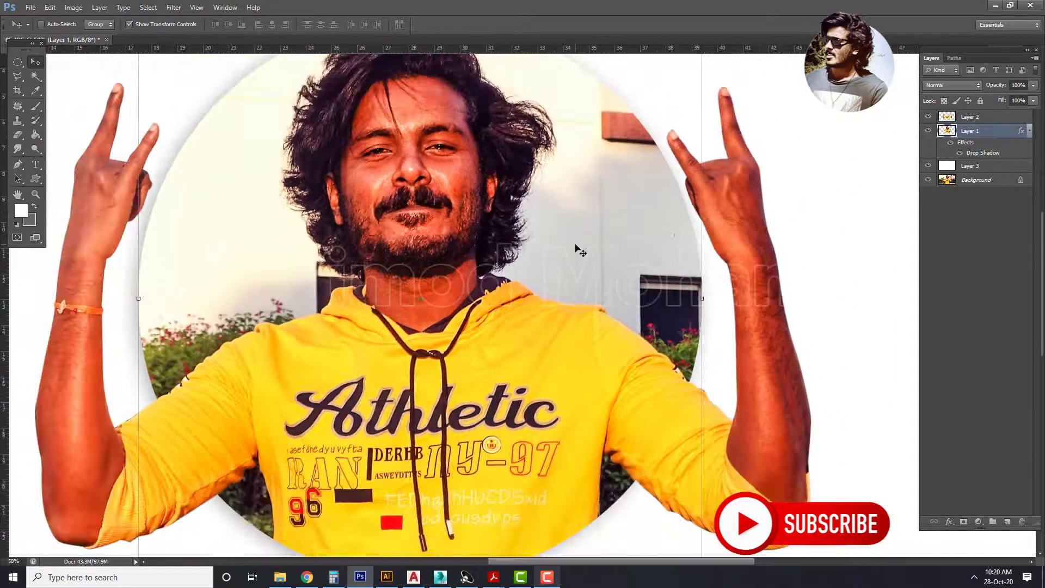
pyautogui.hotkey('ctrl', '-')
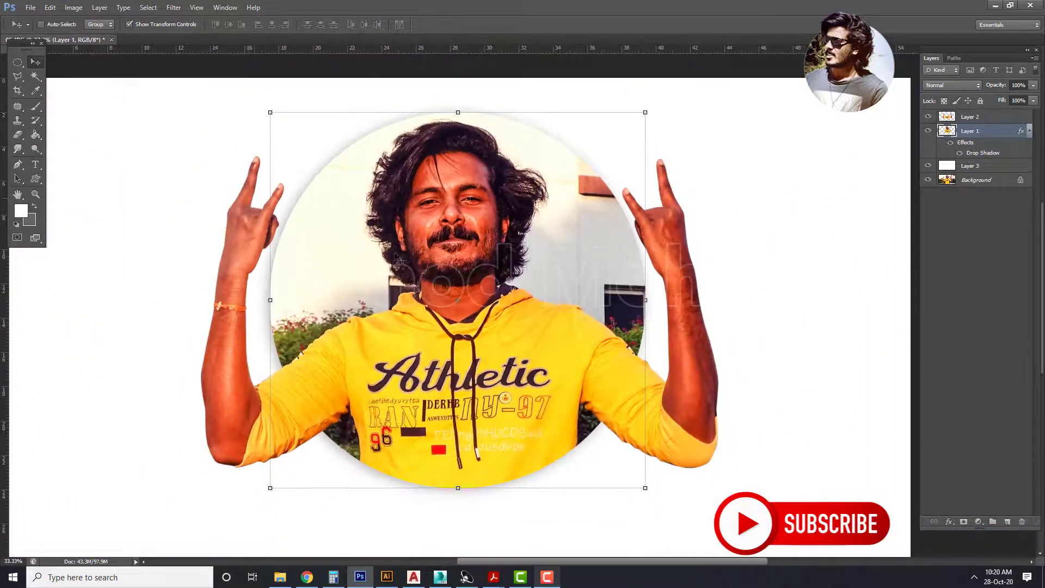
pyautogui.hotkey('ctrl', '-')
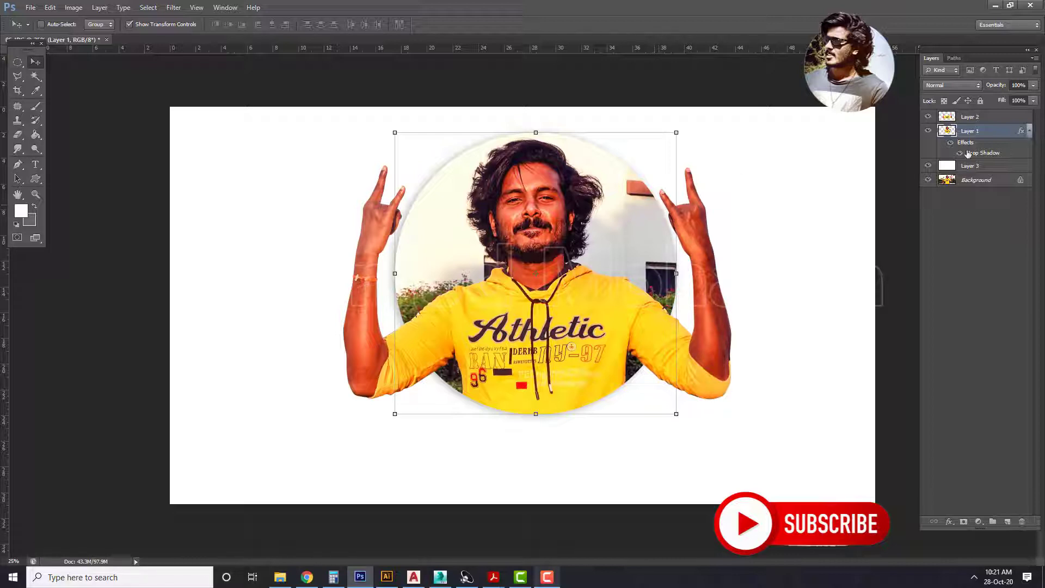
pyautogui.keyDown('ctrl'); pyautogui.click(981, 117); pyautogui.keyUp('ctrl')
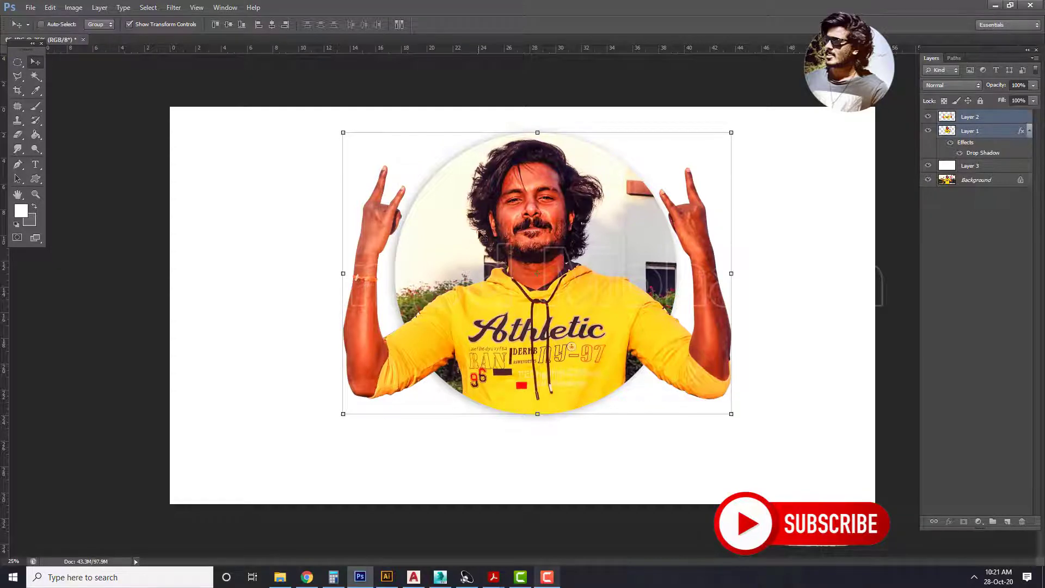
pyautogui.moveTo(481, 234); pyautogui.dragTo(343, 230)
# Step: Marquee a full-height square from the canvas's upper-left corner, place a vertical guide on its right edge, and deselect
pyautogui.click(17, 62)
pyautogui.click(71, 56)
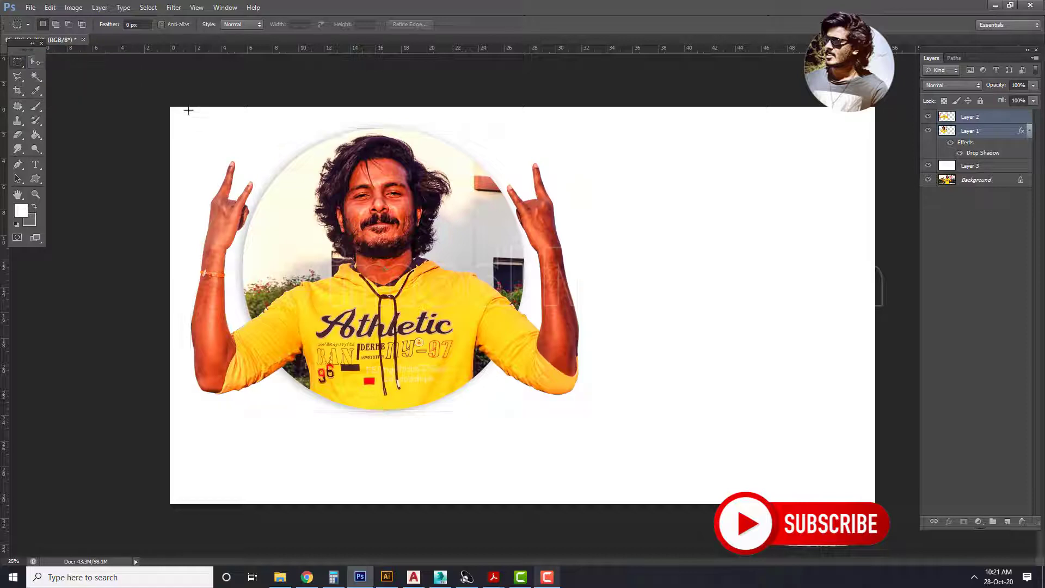
pyautogui.moveTo(170, 106); pyautogui.dragTo(684, 566)
pyautogui.click(37, 62)
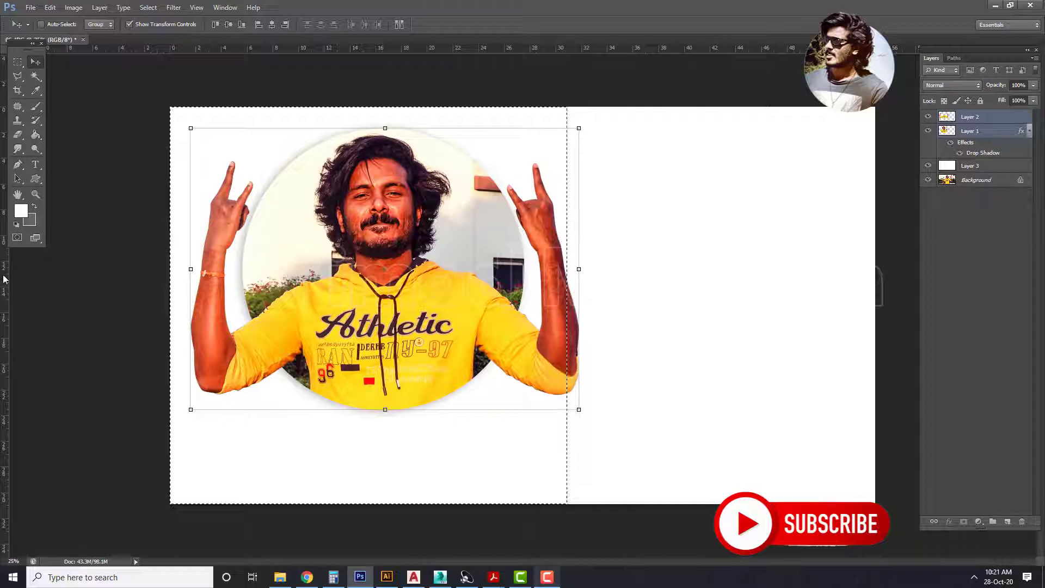
pyautogui.moveTo(4, 279); pyautogui.dragTo(570, 293)
pyautogui.hotkey('ctrl', 'd')
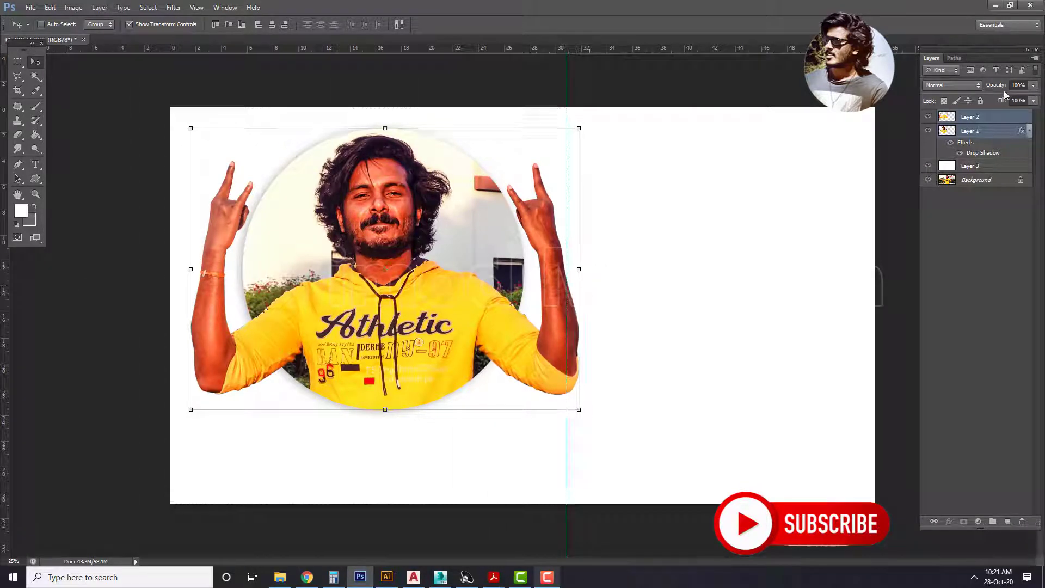
# Step: Scale Layers 1 and 2 together to about 91% and position the portrait between the canvas's left edge and the guide
pyautogui.moveTo(579, 128); pyautogui.dragTo(548, 145)
pyautogui.moveTo(400, 207); pyautogui.dragTo(406, 178)
pyautogui.press('Return')
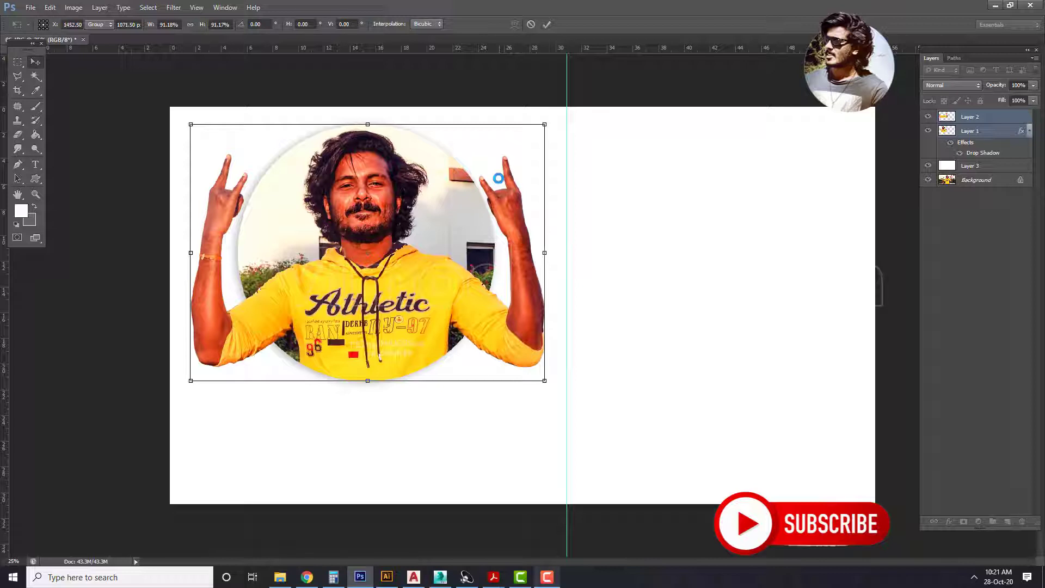
pyautogui.hotkey('shift', 'Right')
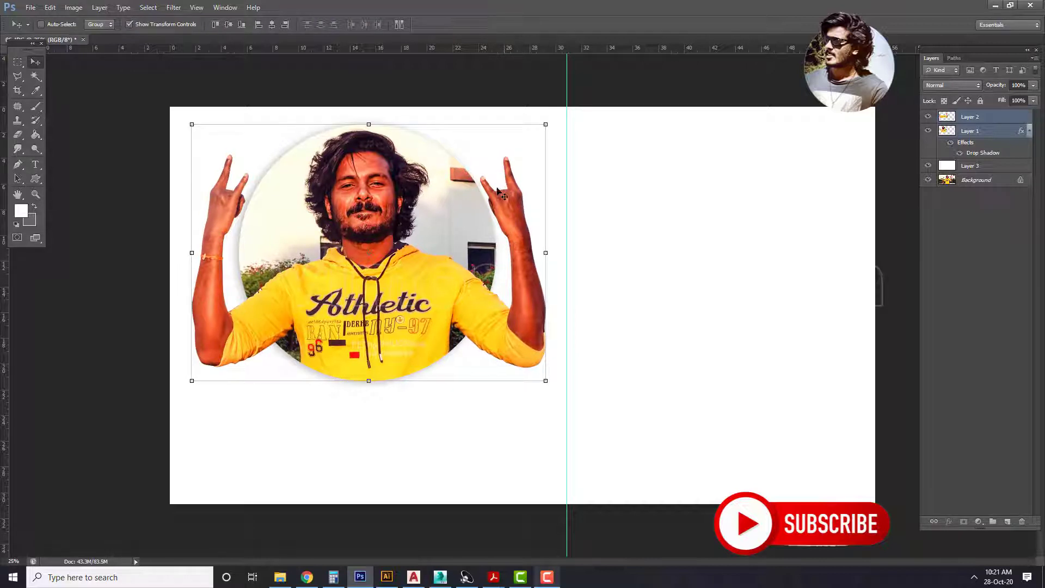
# Step: Select the square area left of the guide and crop the image to it
pyautogui.click(17, 62)
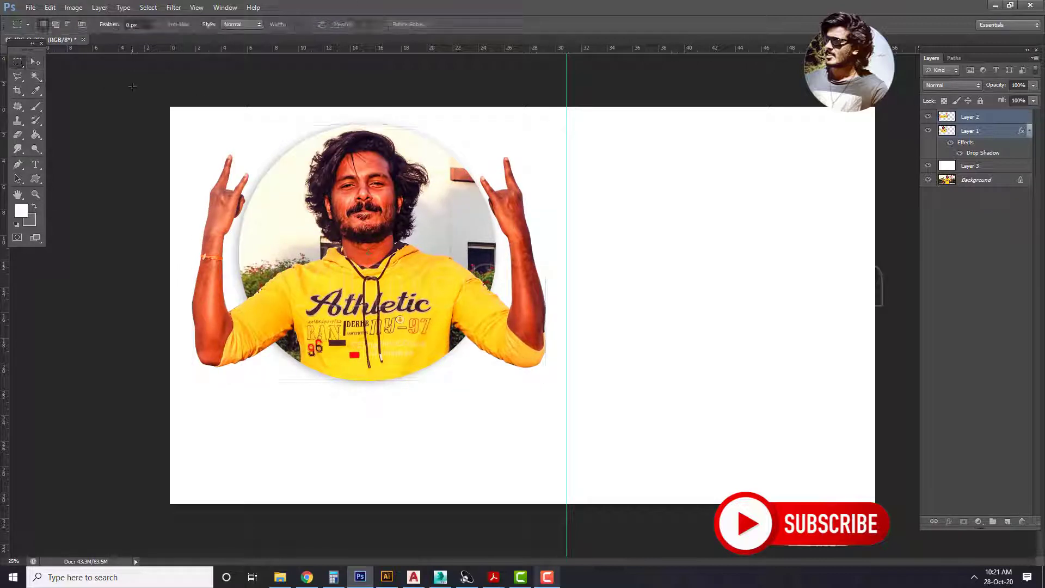
pyautogui.moveTo(168, 105); pyautogui.dragTo(567, 547)
pyautogui.click(18, 90)
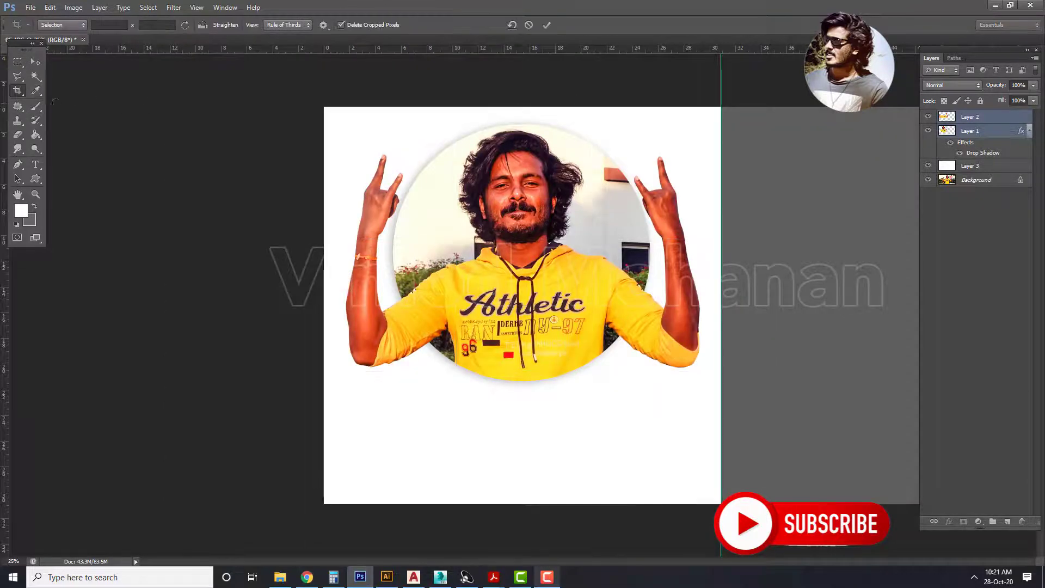
pyautogui.click(22, 61)
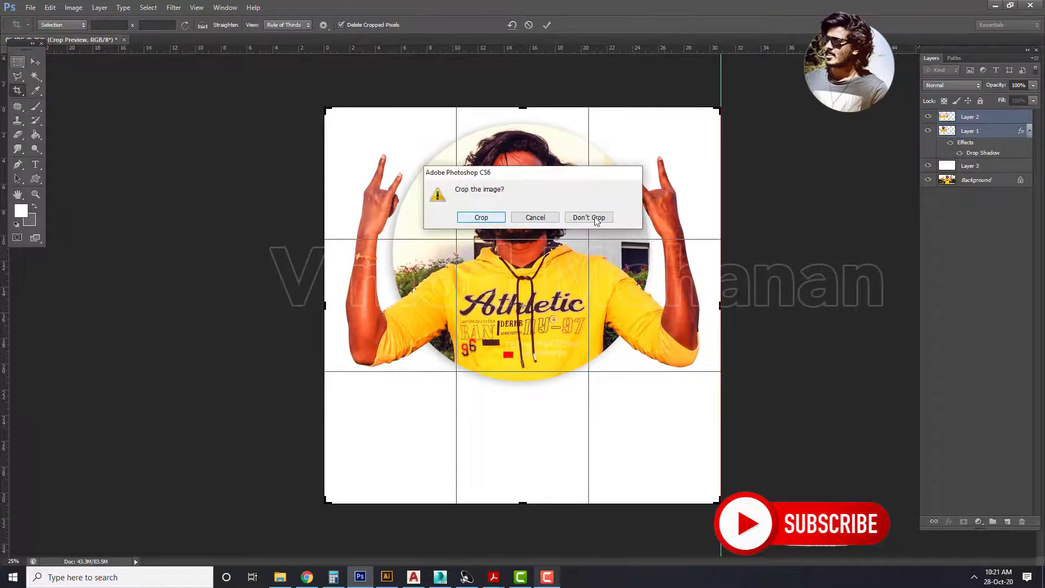
pyautogui.click(482, 217)
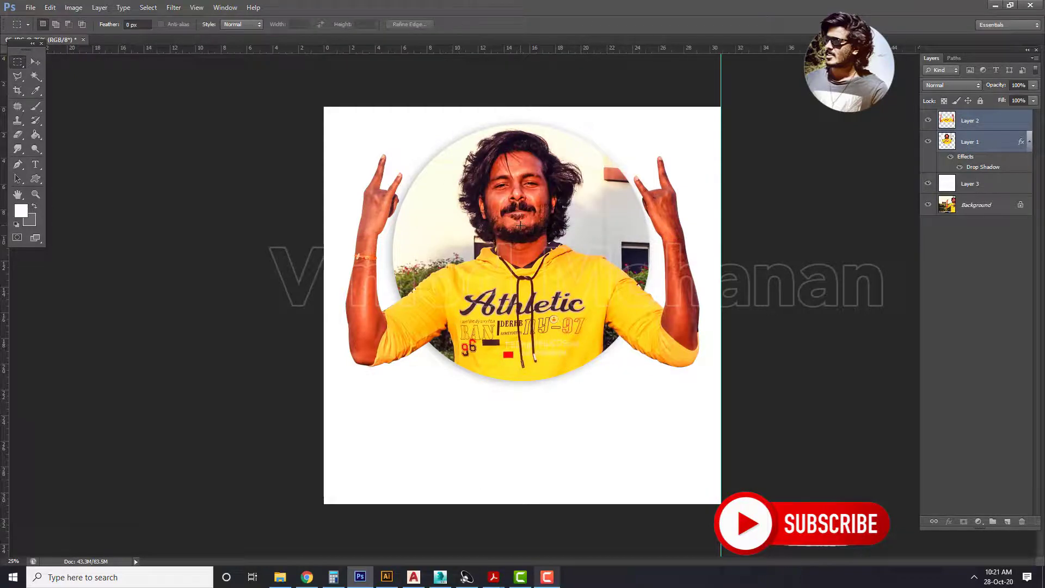